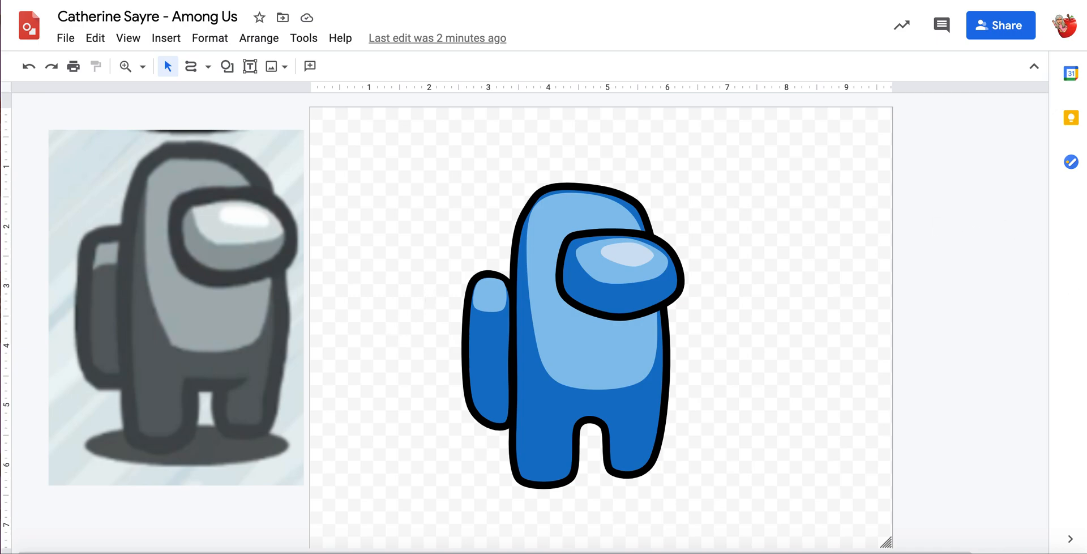
Pull the visor, its highlights and the large body highlight away from the blue crewmate's body.
click(794, 551)
click(614, 297)
drag(614, 297, 701, 286)
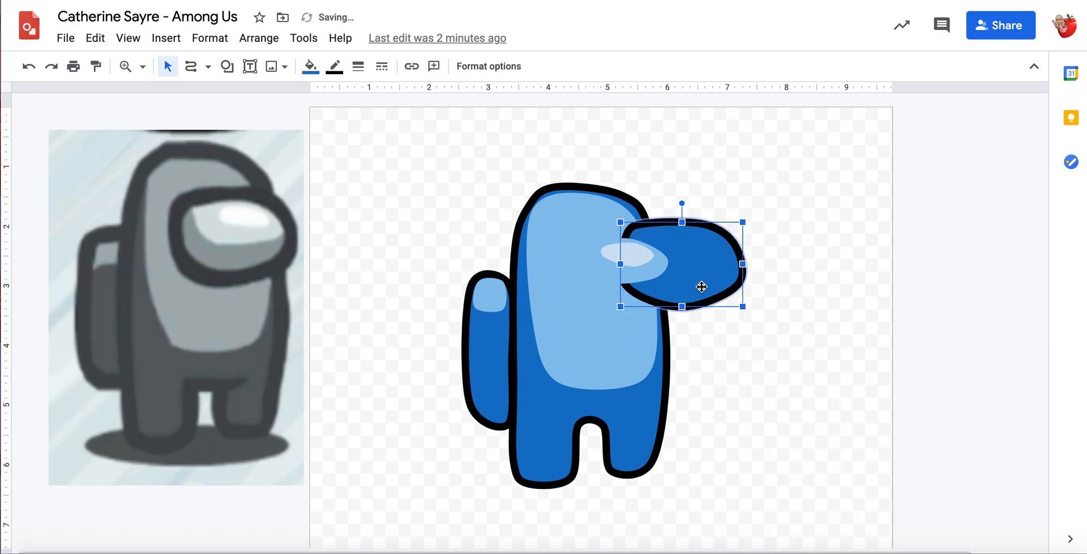
drag(626, 276, 710, 260)
drag(578, 247, 593, 180)
Shift the backpack and its highlight slightly upward, and select the backpack, body and highlight shapes one by one.
click(487, 332)
drag(487, 332, 476, 351)
click(495, 303)
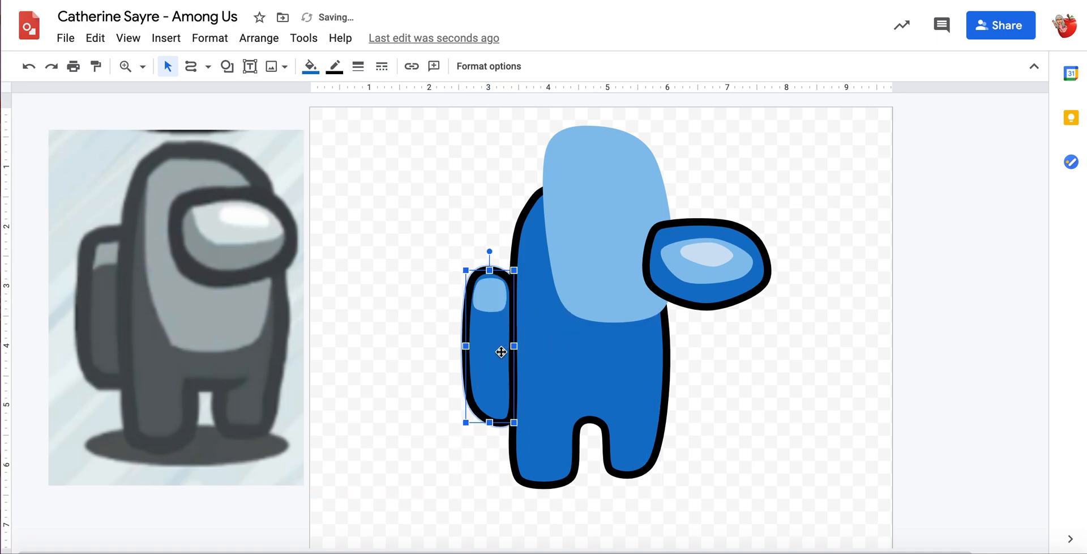
drag(491, 304, 489, 300)
click(496, 378)
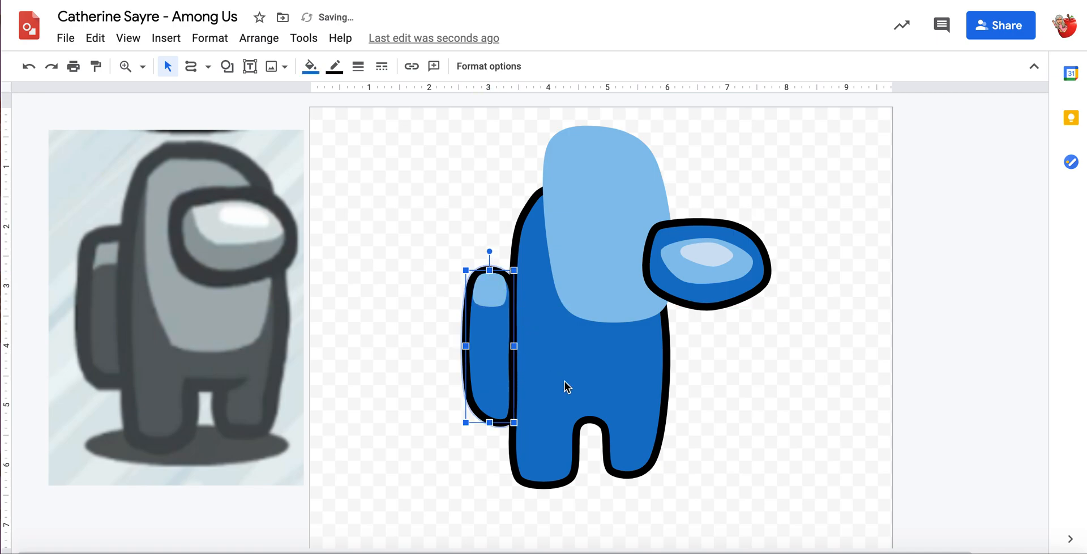
click(601, 381)
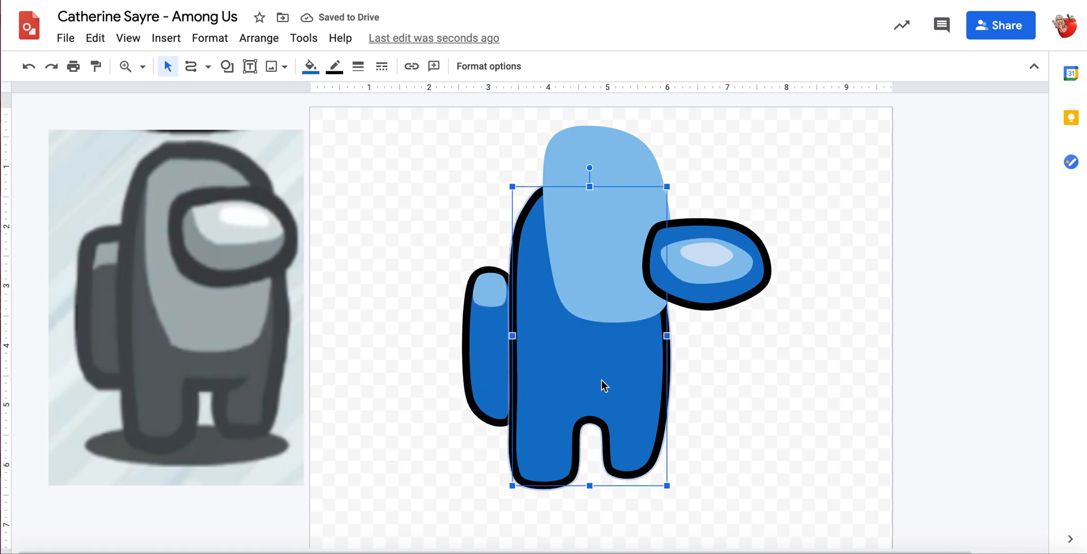
click(497, 297)
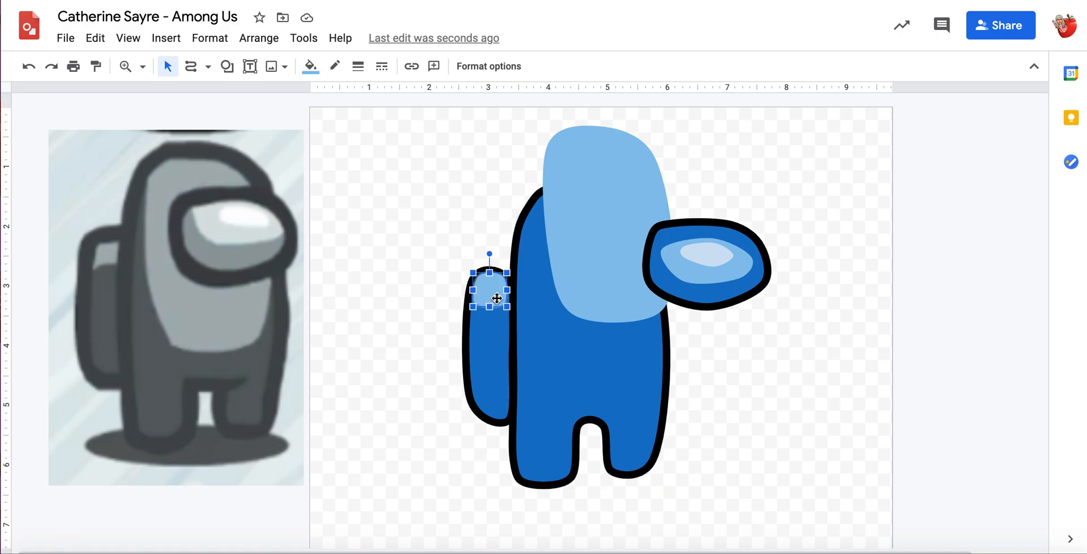
Put the body highlight, visor and both visor highlights back in place on the crewmate.
drag(582, 283, 585, 349)
drag(709, 304, 622, 294)
drag(698, 277, 619, 255)
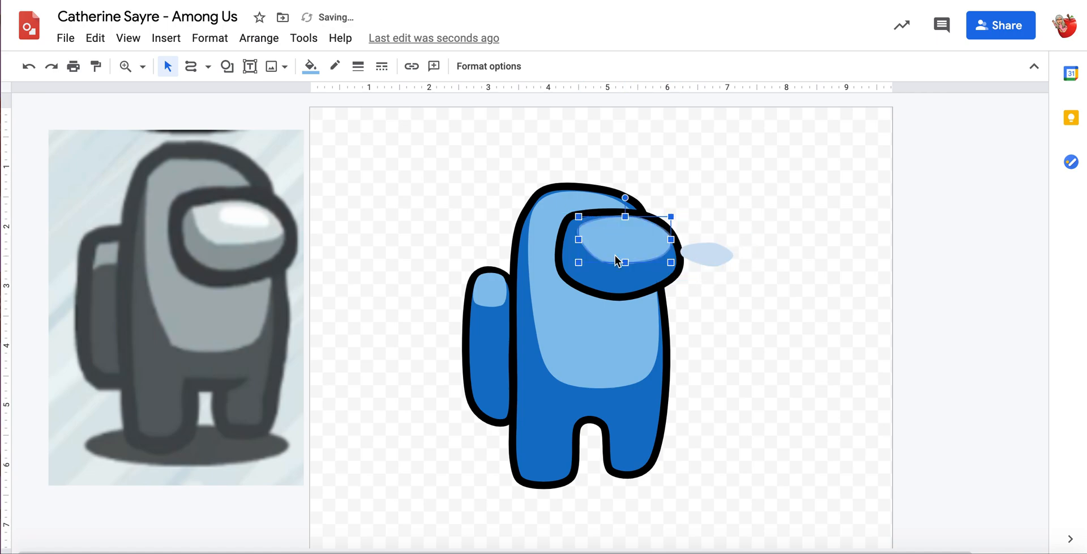
drag(691, 260, 646, 240)
click(753, 256)
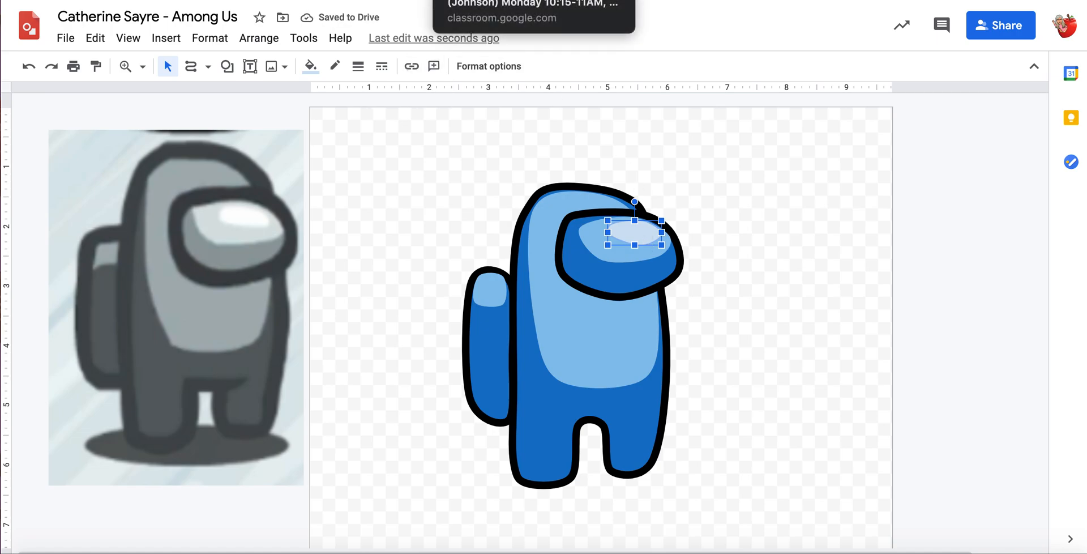
Switch to Google Classroom and find the Among Us drawing attached to the Among Us - Google Draw classwork assignment.
click(478, 1)
click(440, 44)
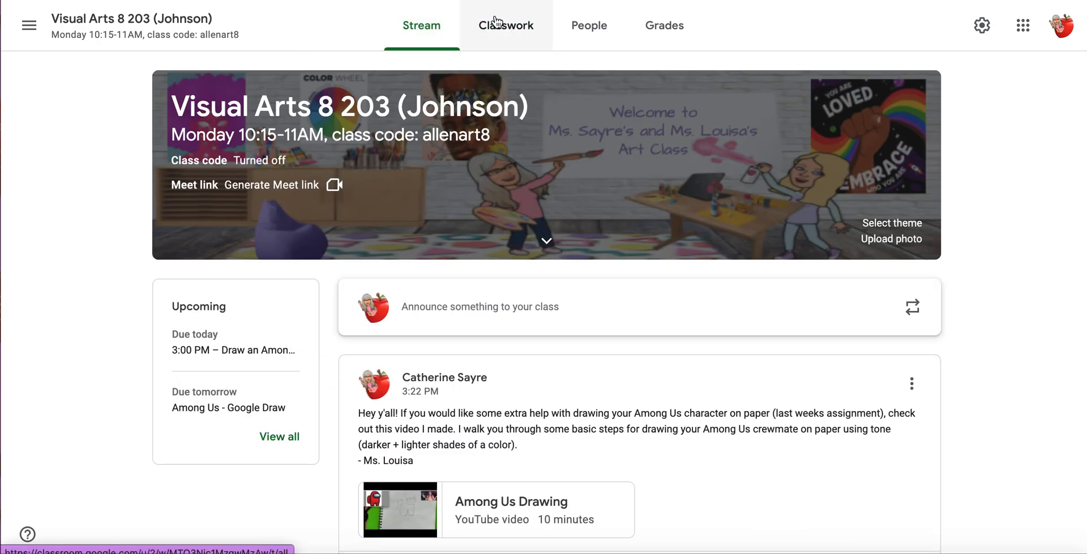
click(469, 32)
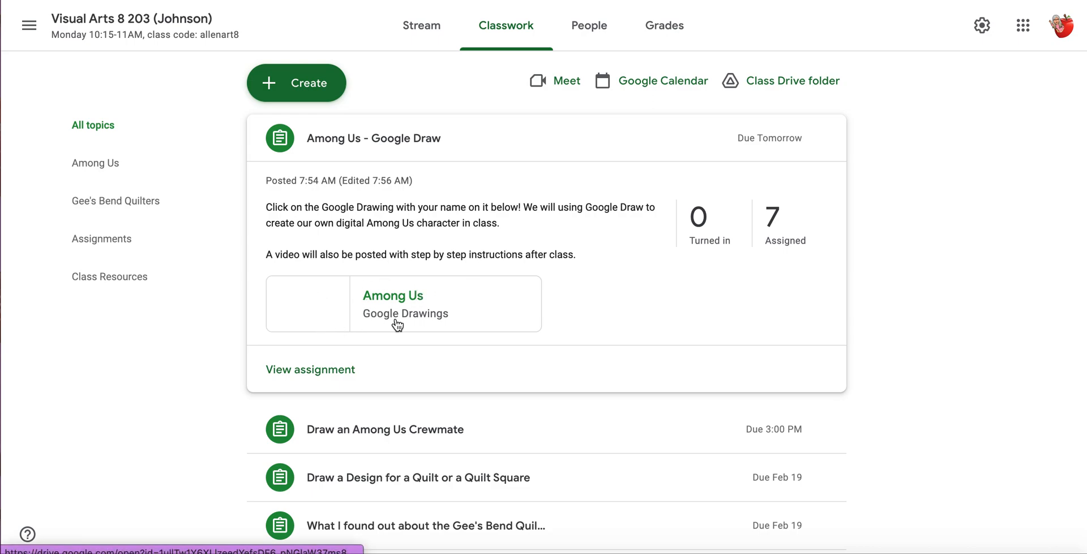
click(363, 307)
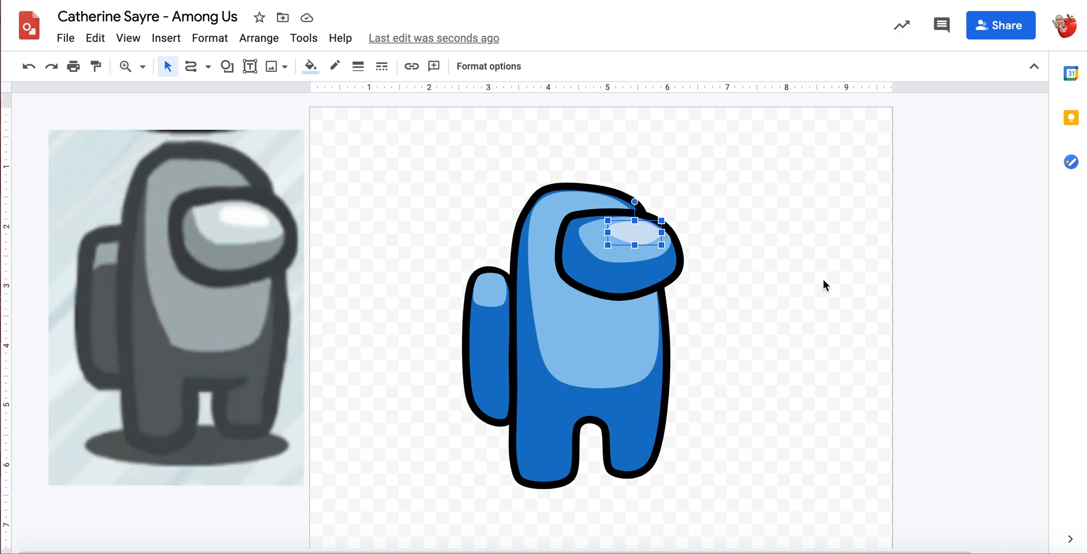
Select all pieces of the blue crewmate together and move them off the canvas past its right edge.
click(802, 287)
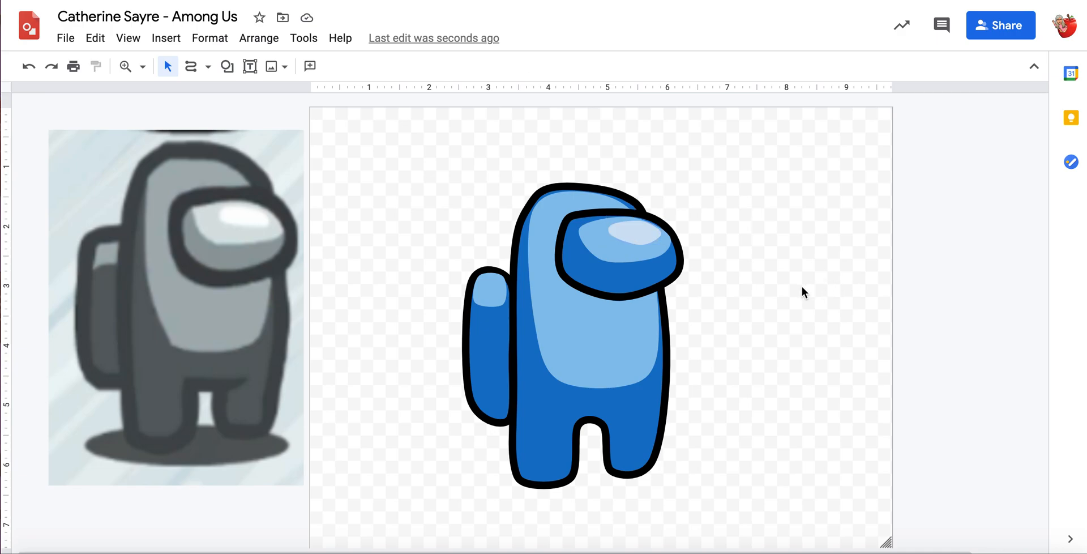
click(492, 304)
click(543, 428)
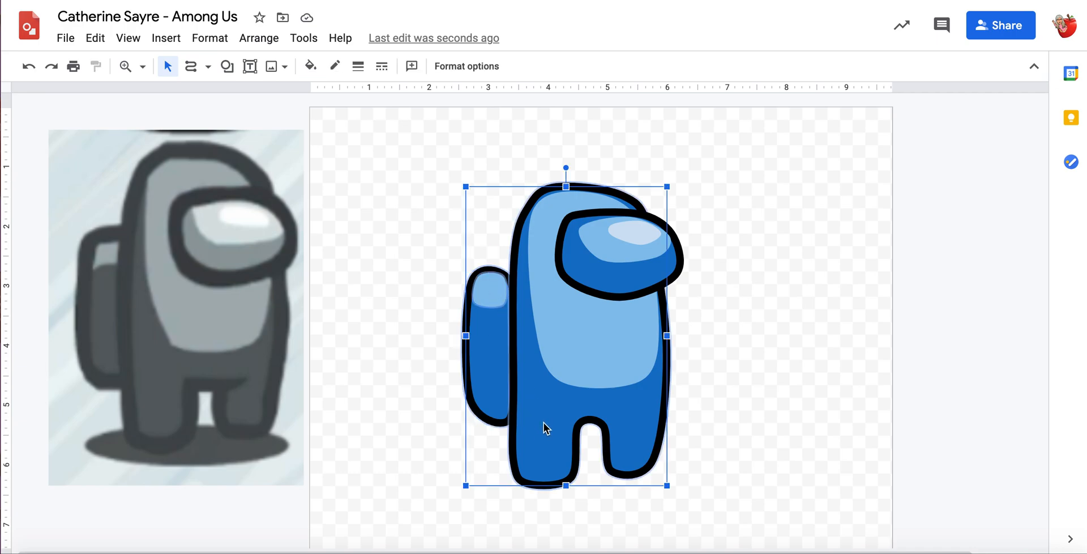
shift+click(598, 271)
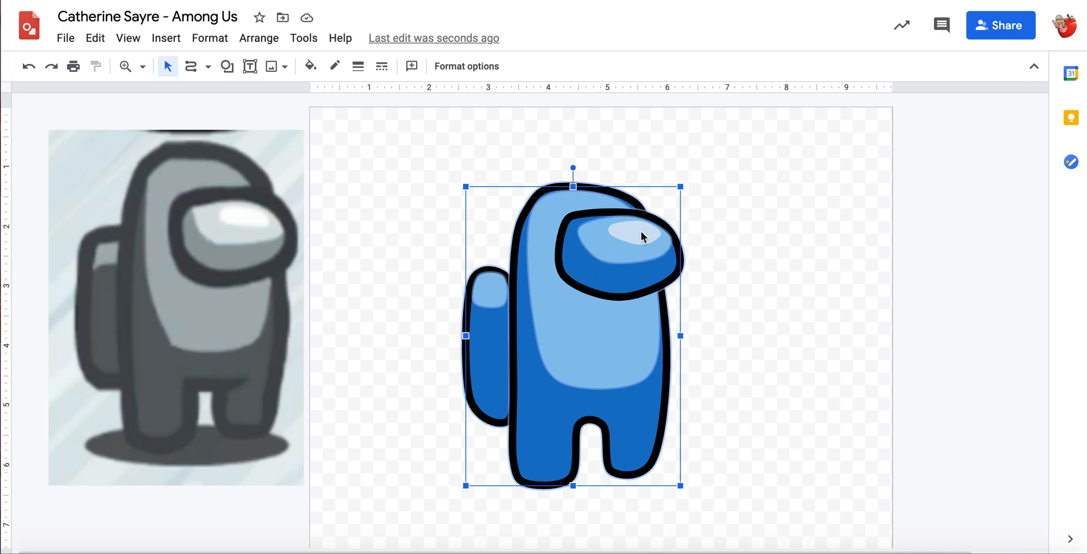
drag(642, 236, 1041, 227)
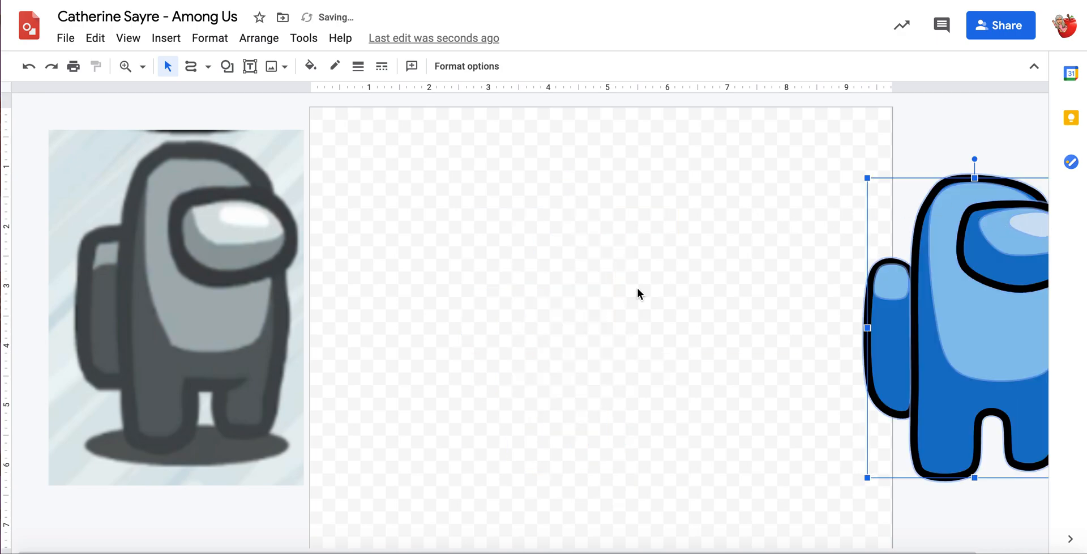
scroll(636, 289, right, 1)
click(607, 293)
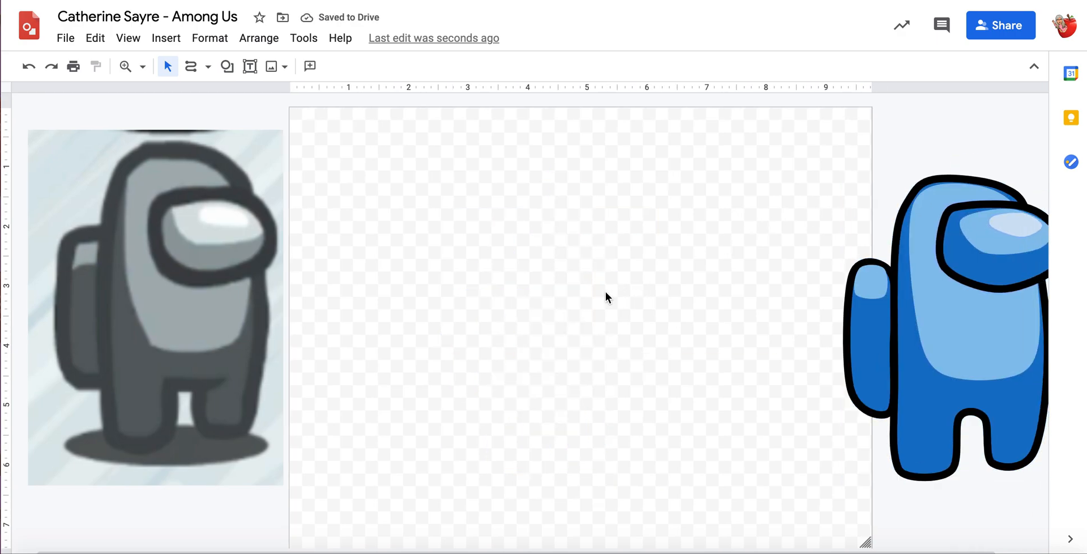
click(207, 68)
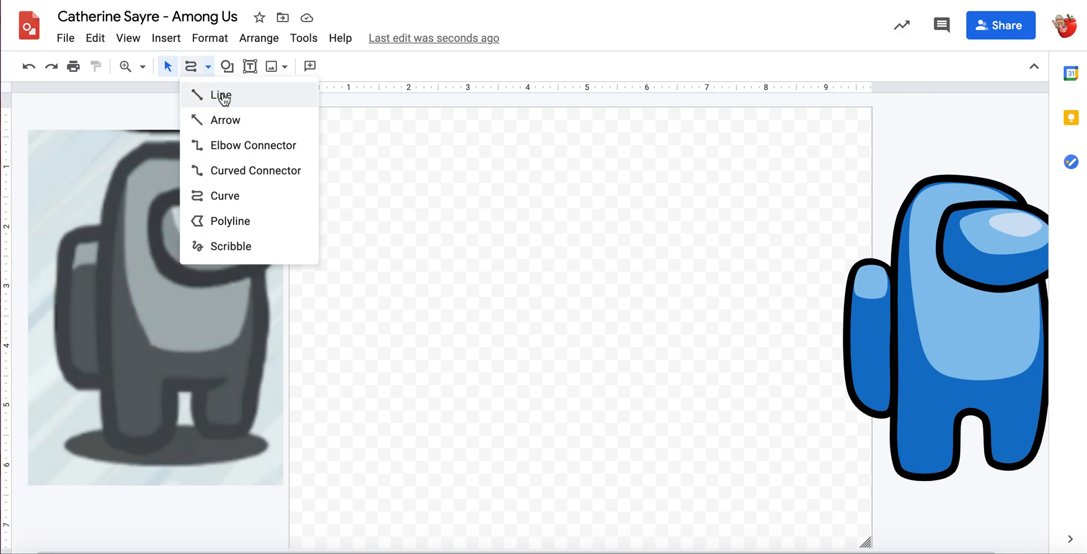
click(222, 95)
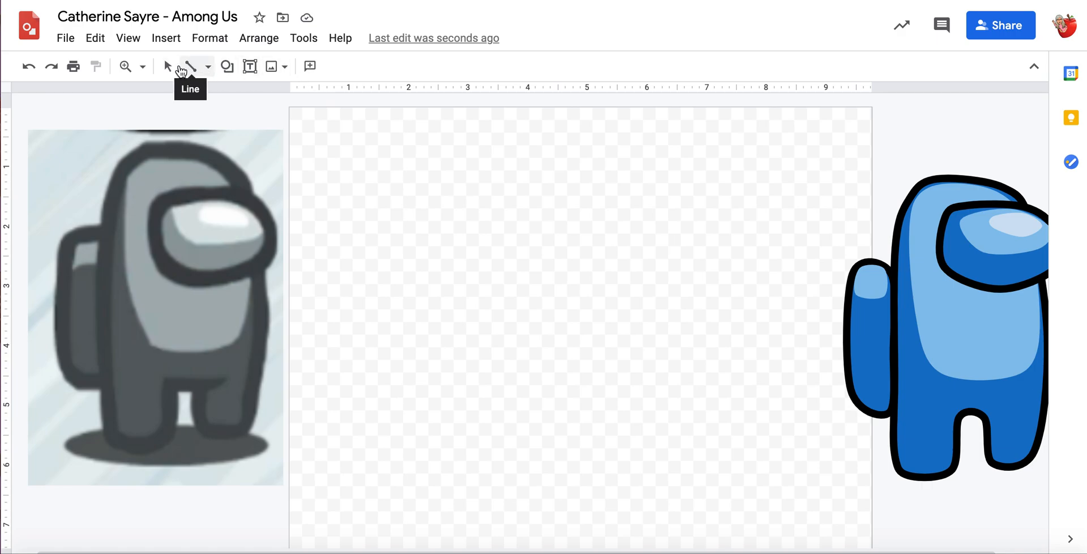
click(168, 68)
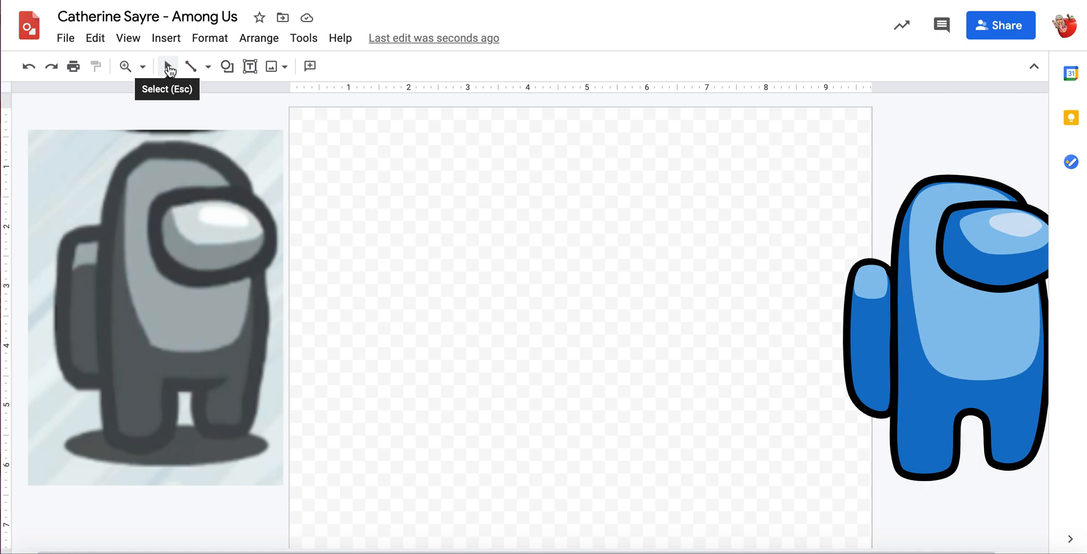
Draw a closed, irregular practice shape in the middle of the empty canvas with the Curve tool.
click(208, 67)
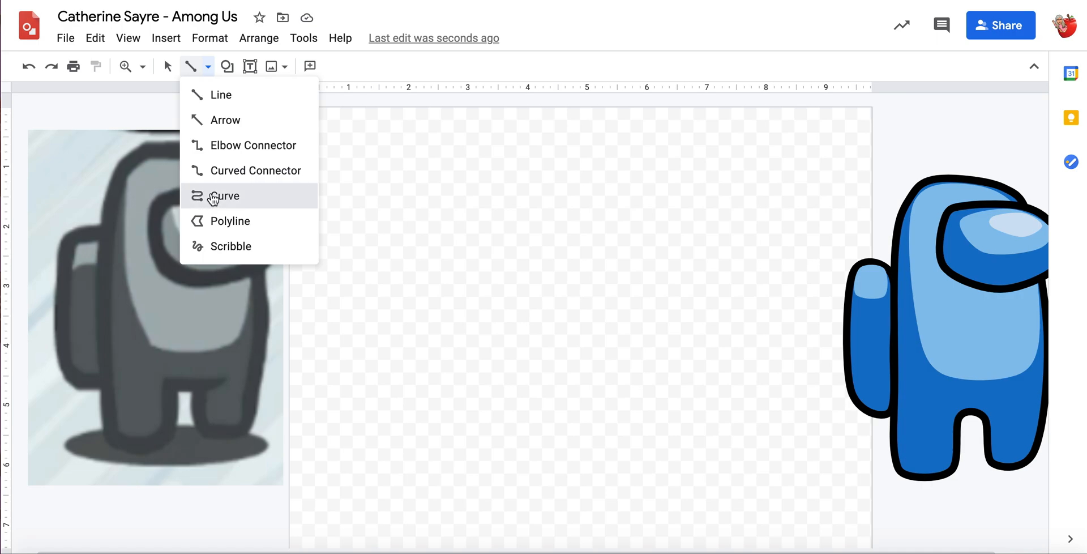
click(213, 197)
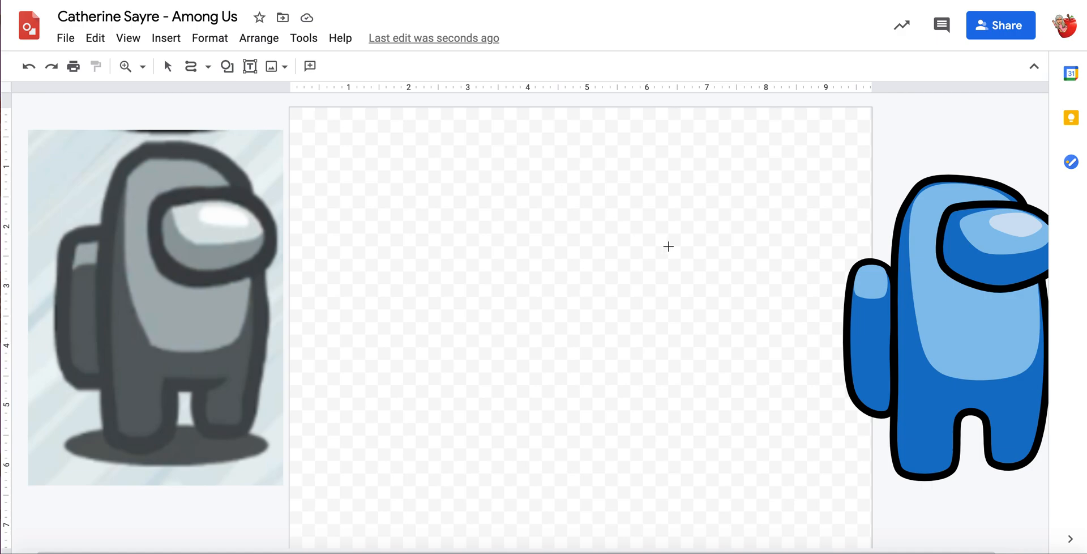
click(437, 289)
click(438, 203)
click(522, 214)
click(490, 322)
click(614, 295)
click(588, 225)
click(672, 312)
click(614, 423)
click(410, 430)
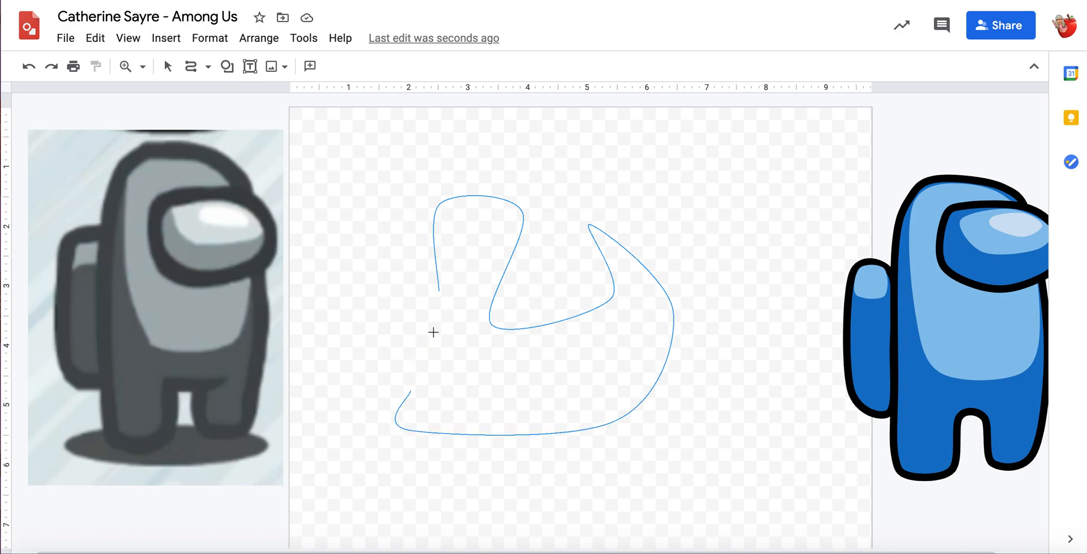
click(440, 292)
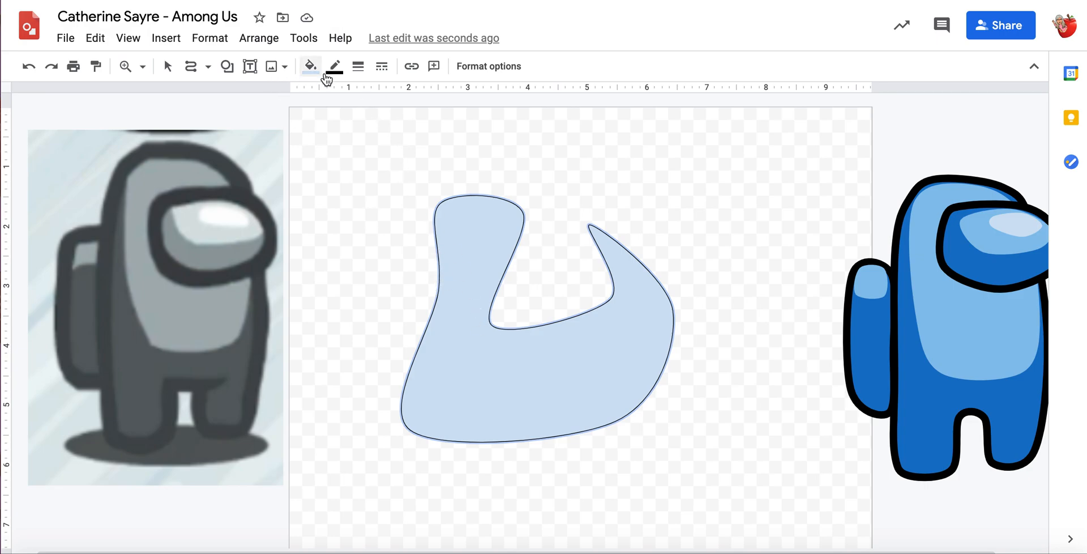
Give the practice shape a medium blue fill and a dark blue border 16 px thick.
click(324, 74)
click(423, 225)
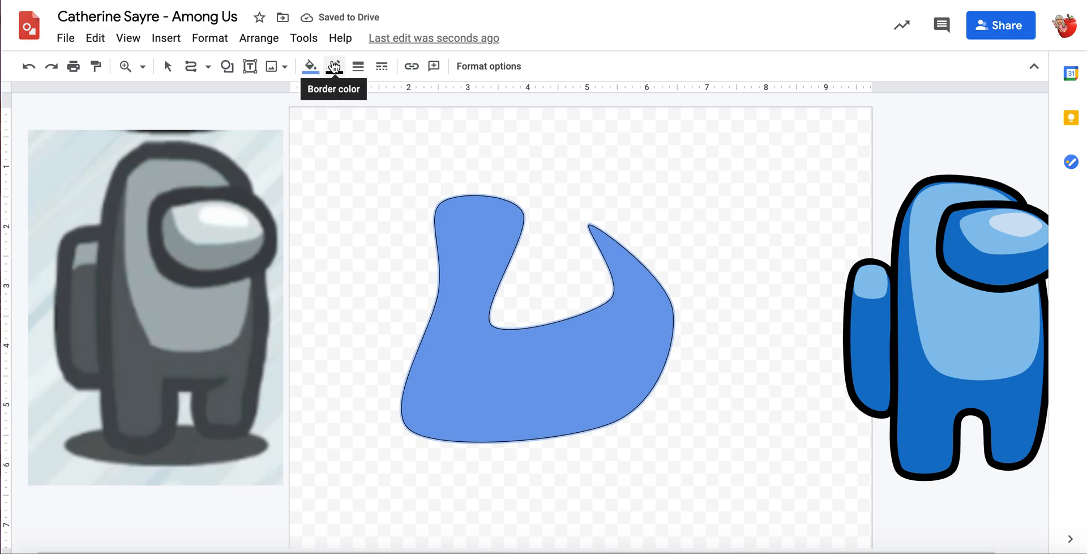
click(335, 67)
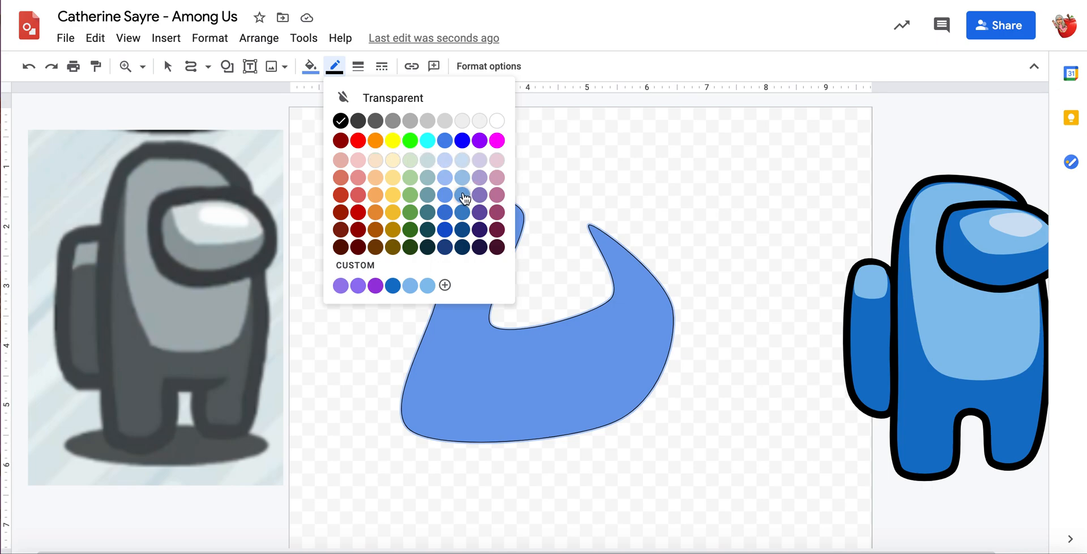
click(463, 230)
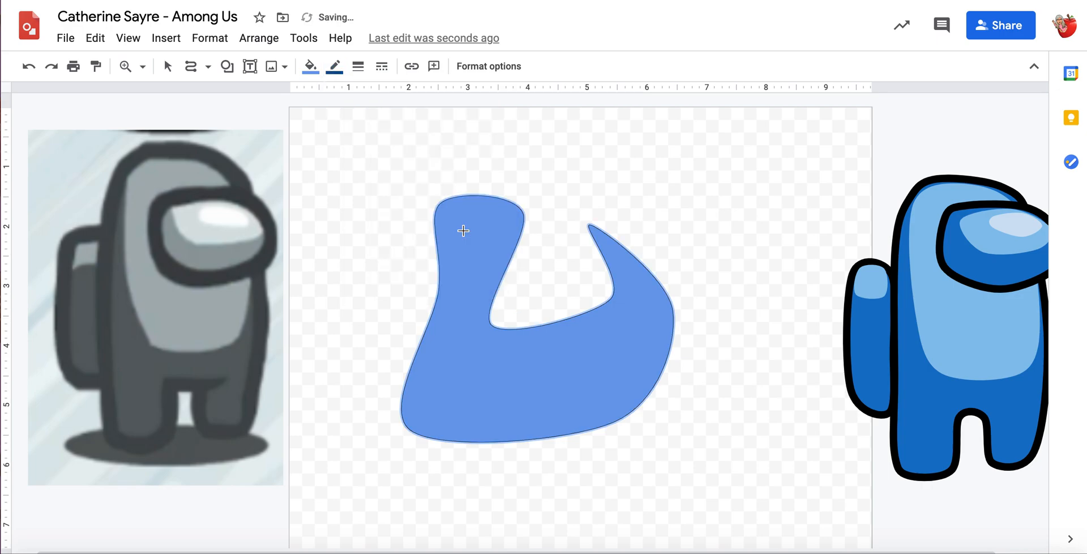
click(358, 66)
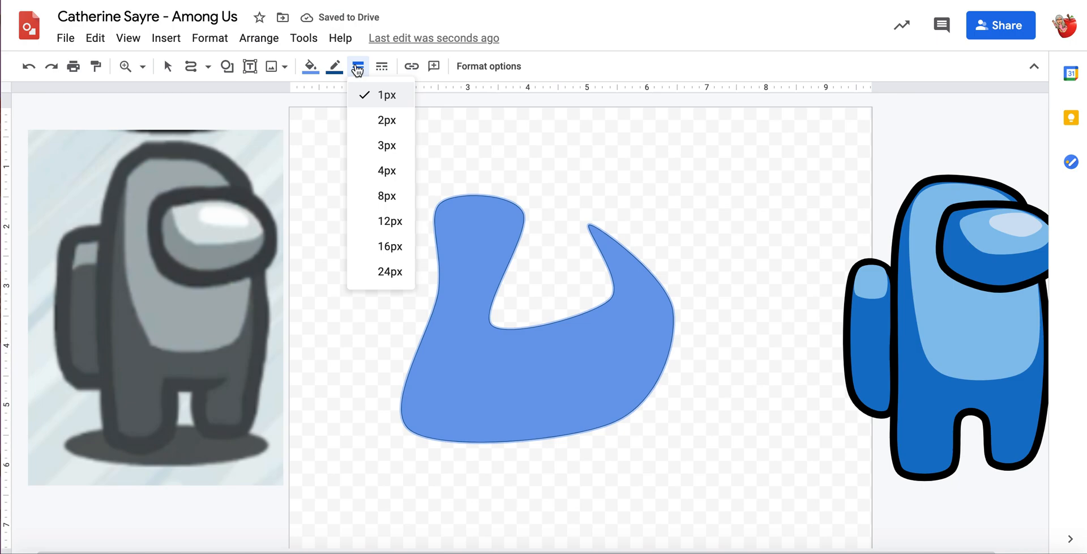
click(395, 249)
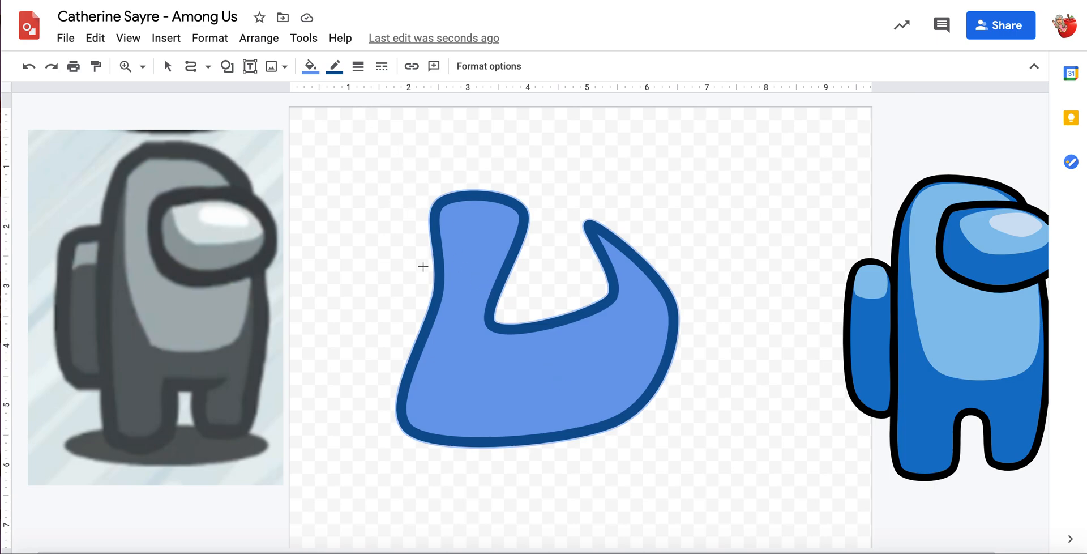
Delete the practice shape from the canvas.
click(168, 67)
key(Delete)
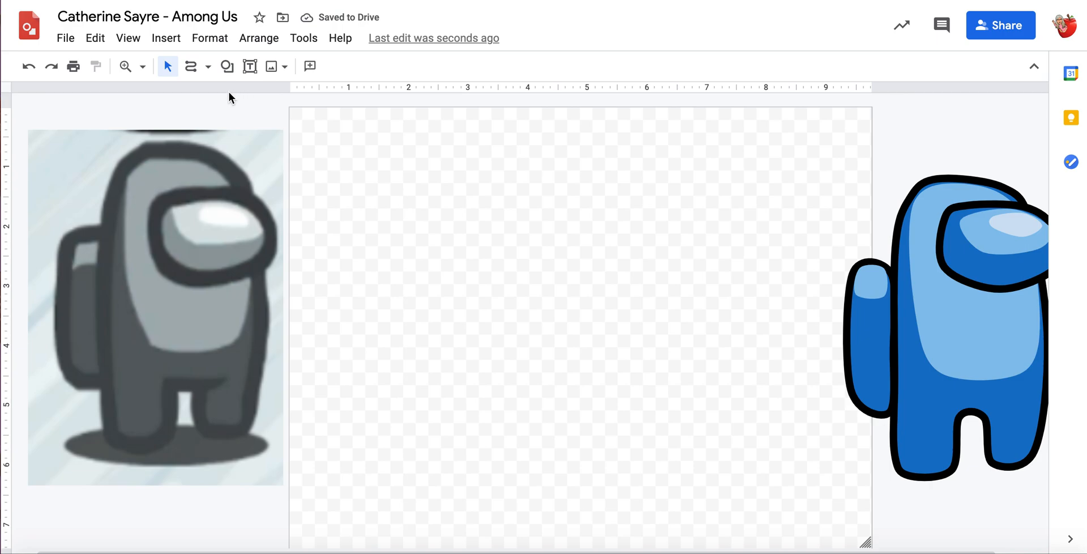
Trace the backpack of the grey reference crewmate as a closed shape with the Curve tool.
click(193, 68)
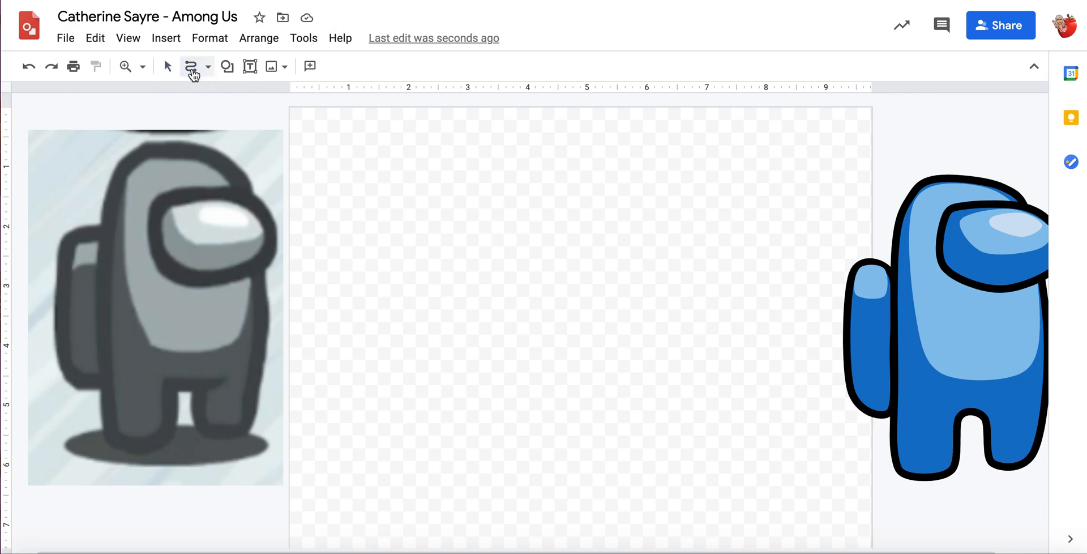
click(100, 234)
click(71, 239)
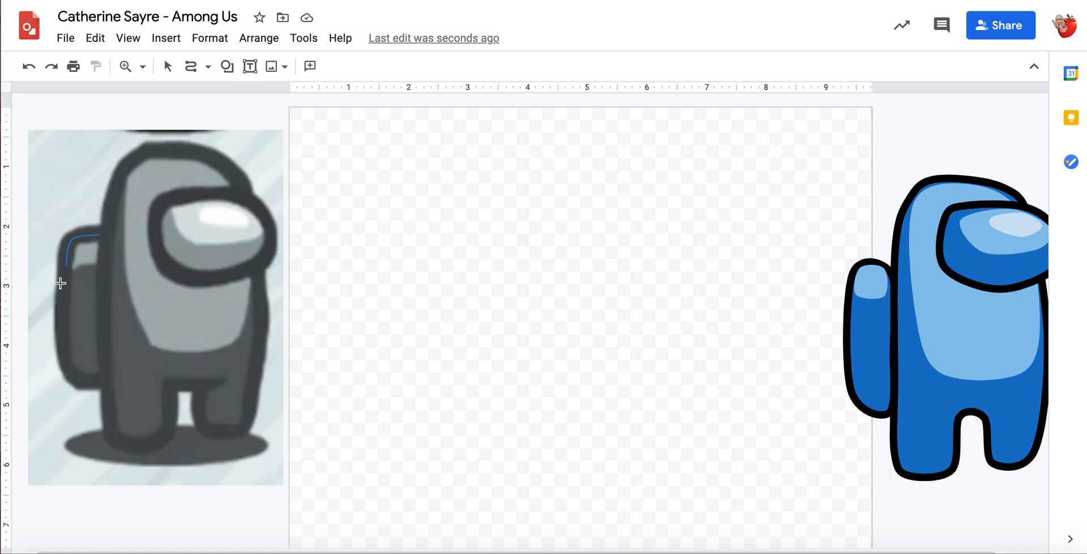
click(61, 340)
click(75, 381)
click(102, 379)
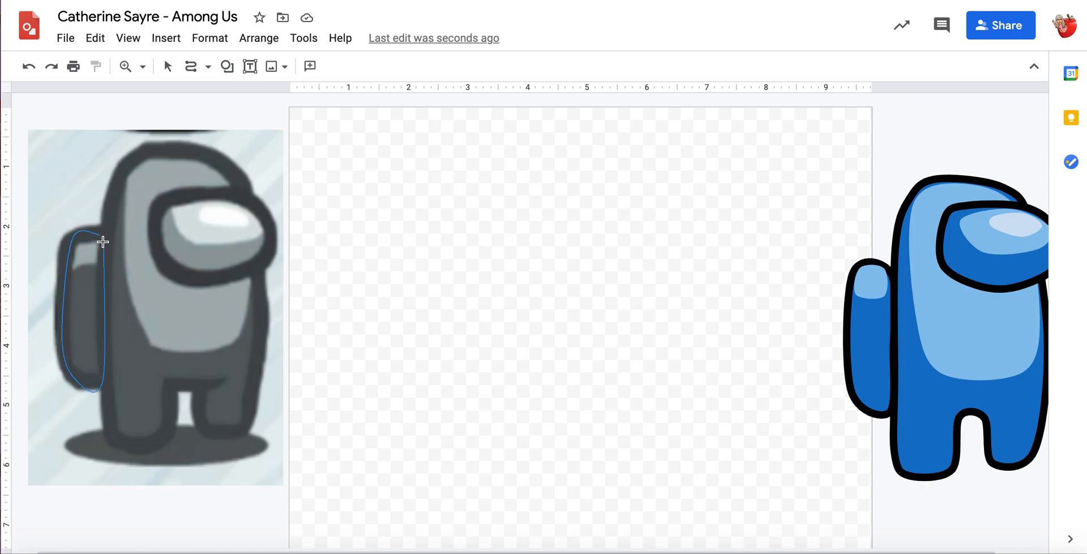
click(101, 240)
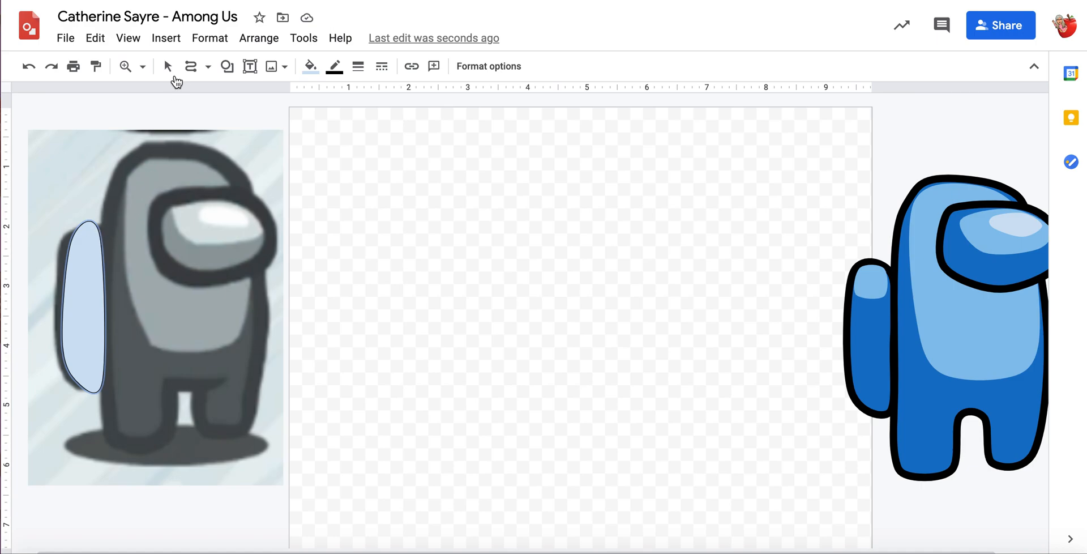
Reshape the traced backpack by moving its upper-right and lower-right curve points to match the reference crewmate's backpack.
click(169, 71)
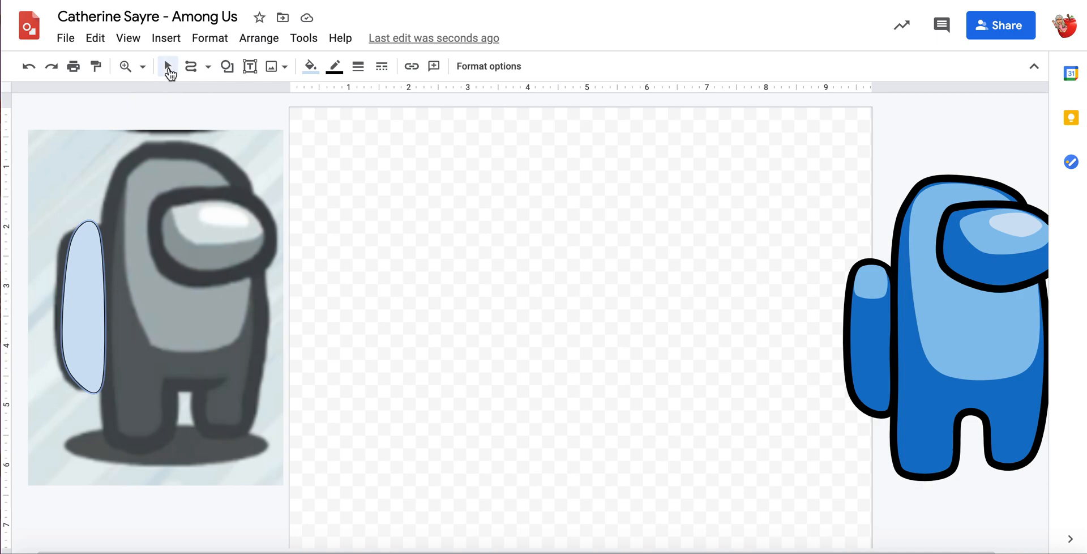
double_click(77, 231)
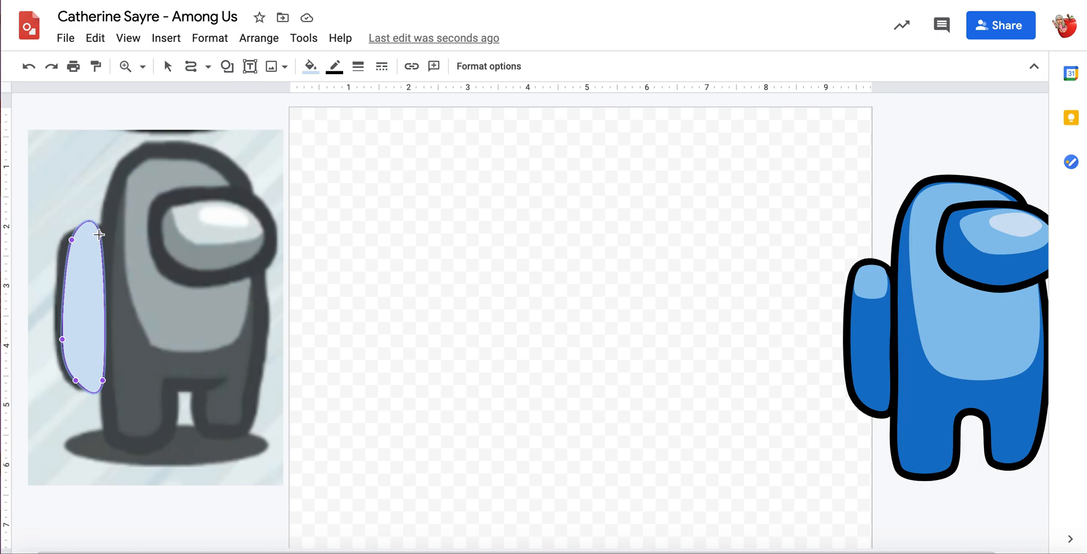
drag(99, 236, 71, 244)
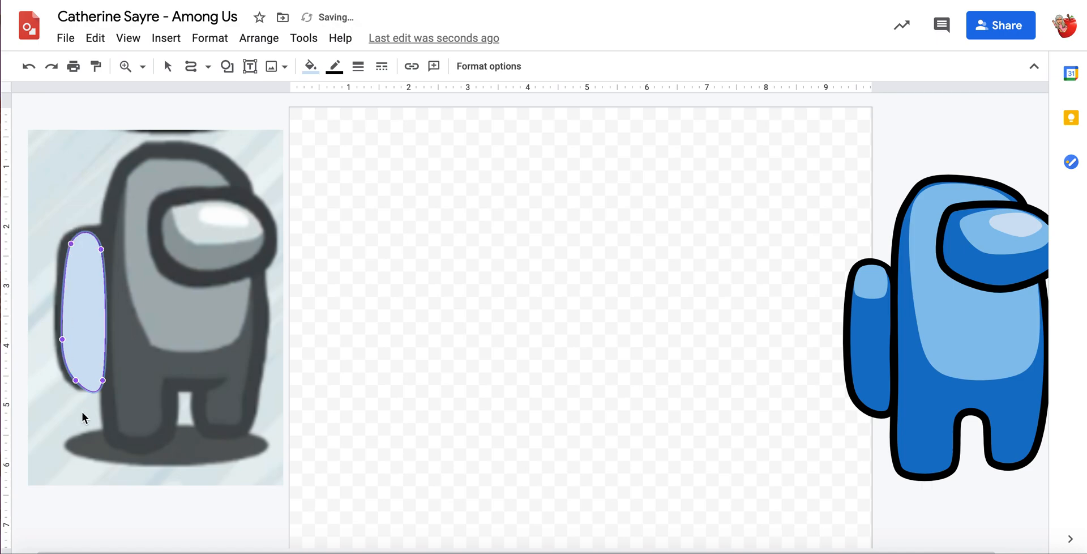
drag(101, 381, 100, 374)
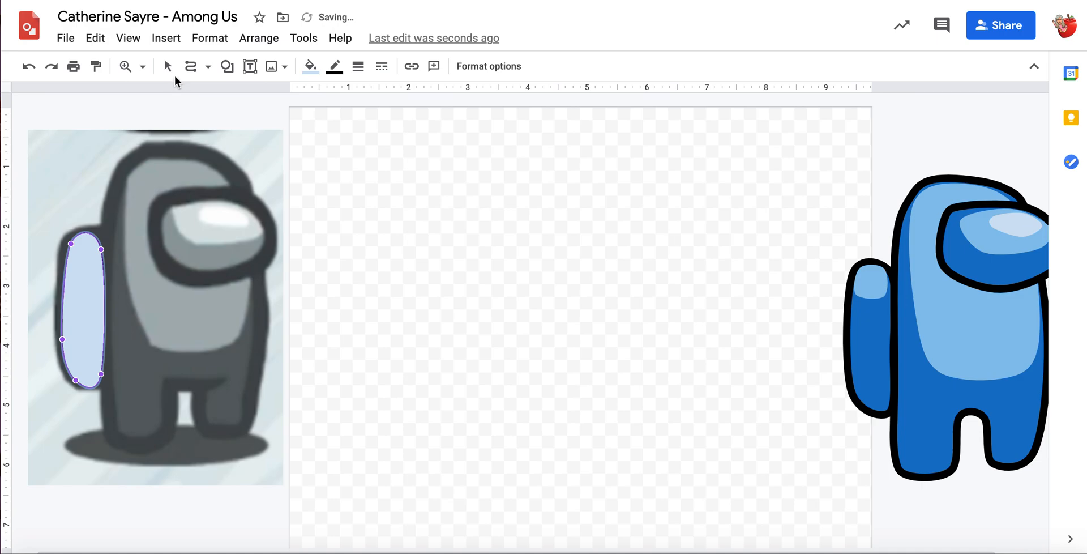
Make the traced backpack's fill transparent.
click(192, 68)
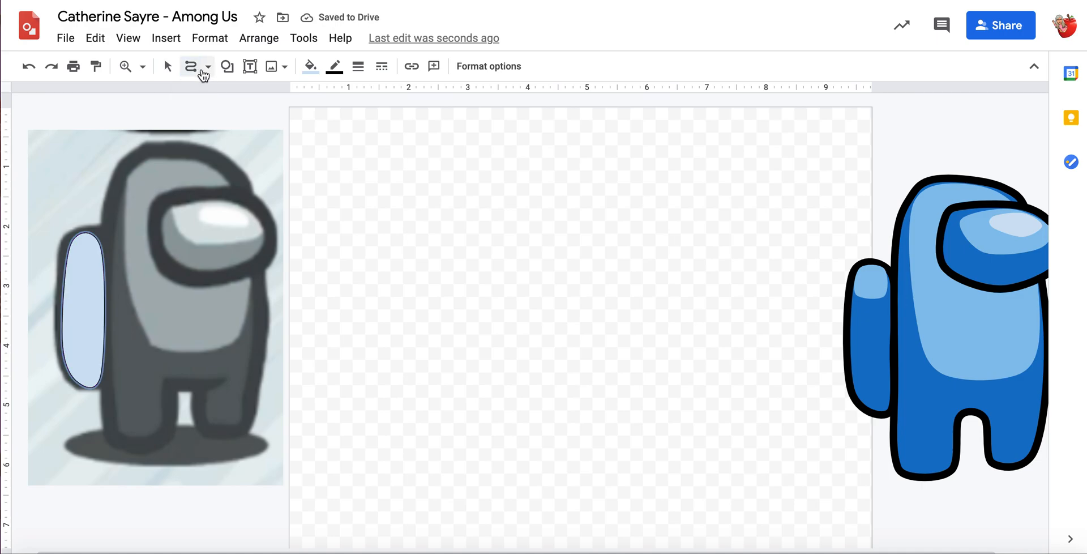
click(167, 66)
click(92, 252)
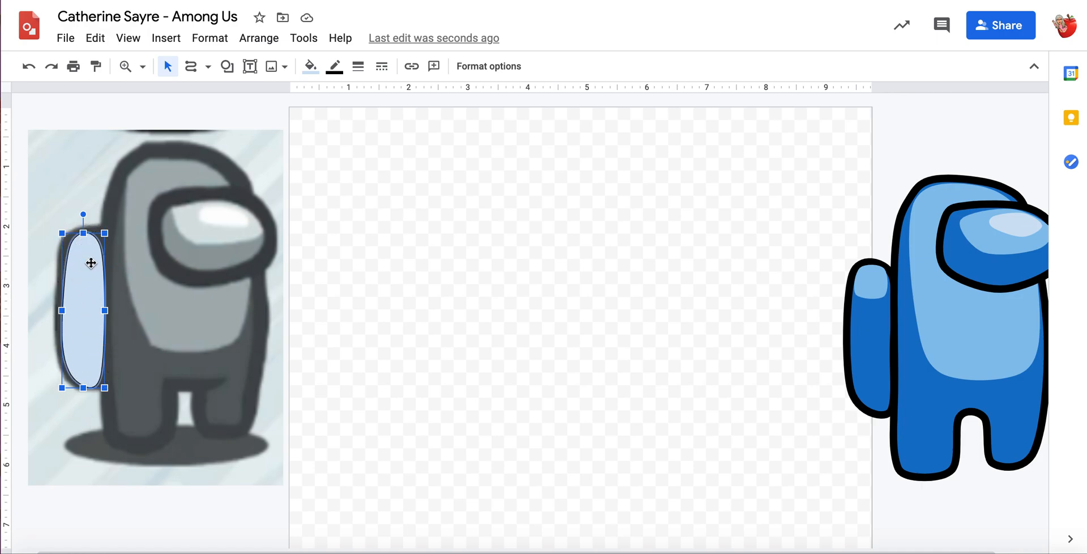
click(310, 66)
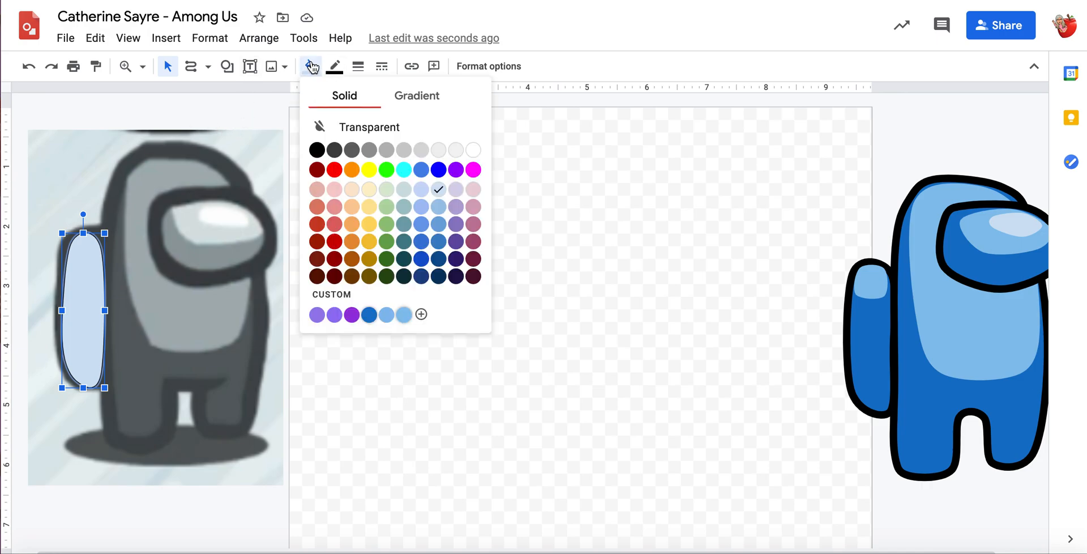
click(347, 126)
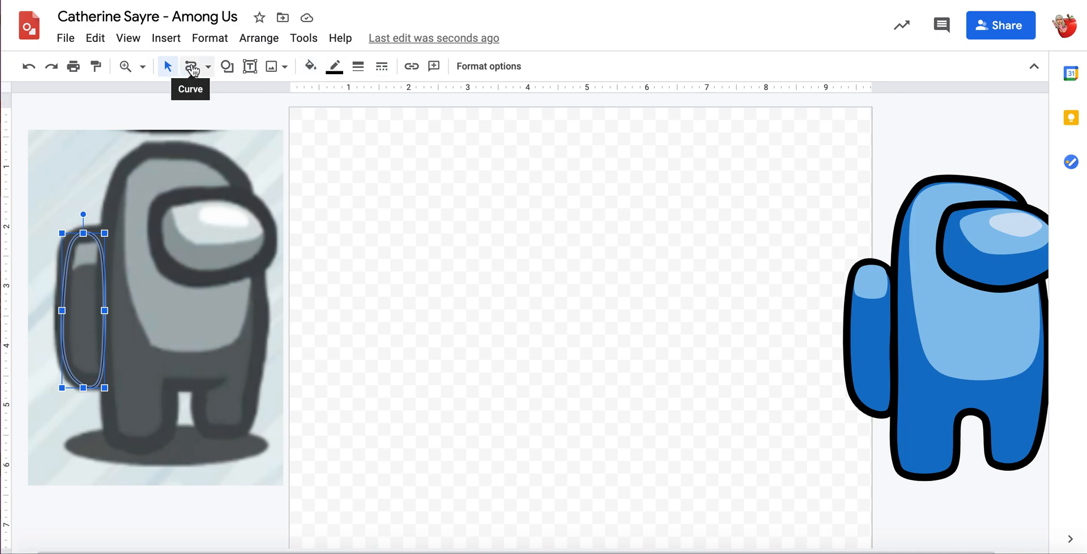
Trace the light patch at the top of the backpack as a closed Curve shape and make its fill transparent.
click(192, 69)
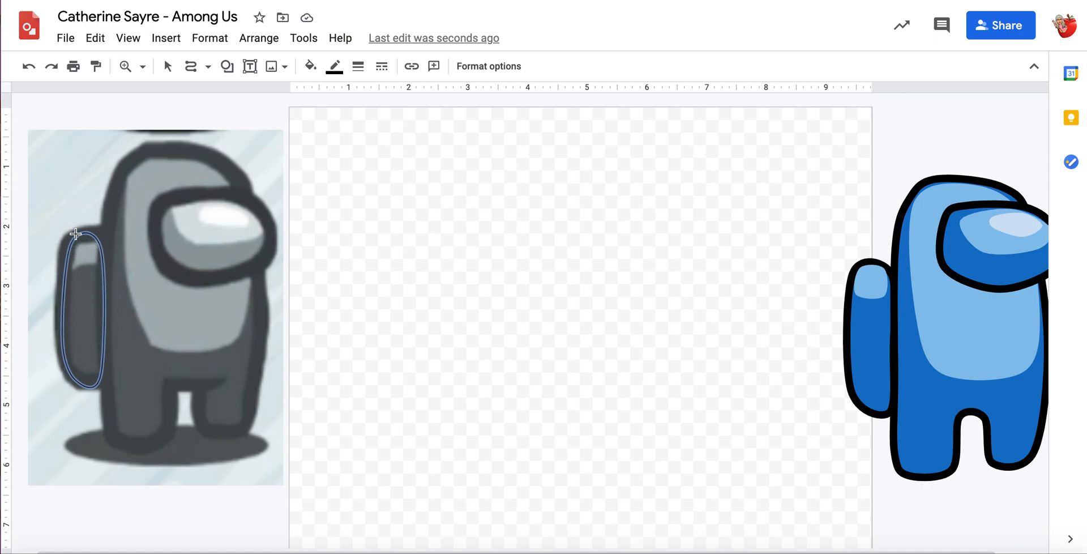
click(73, 266)
click(76, 244)
click(99, 243)
click(96, 265)
click(73, 268)
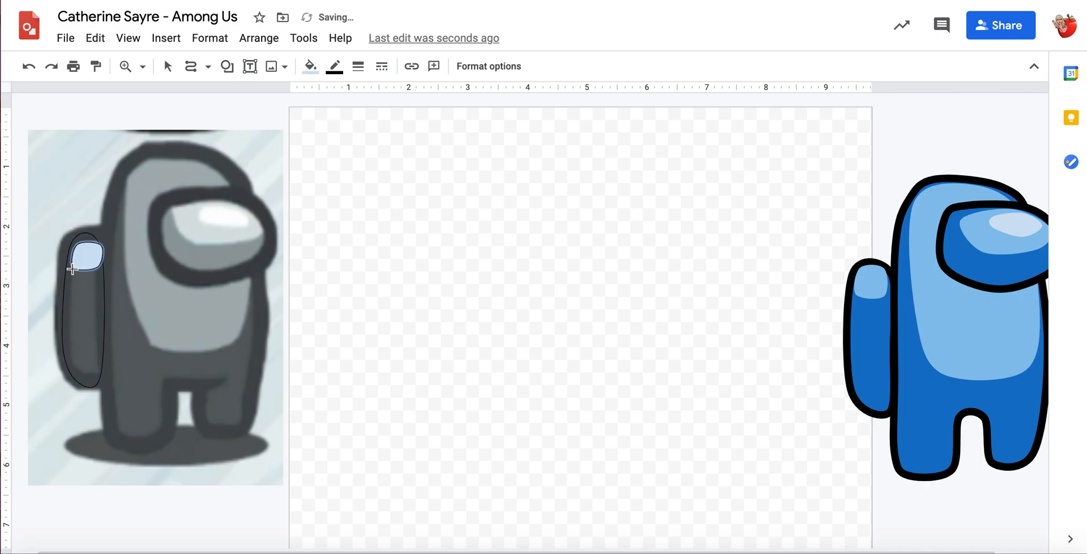
click(310, 66)
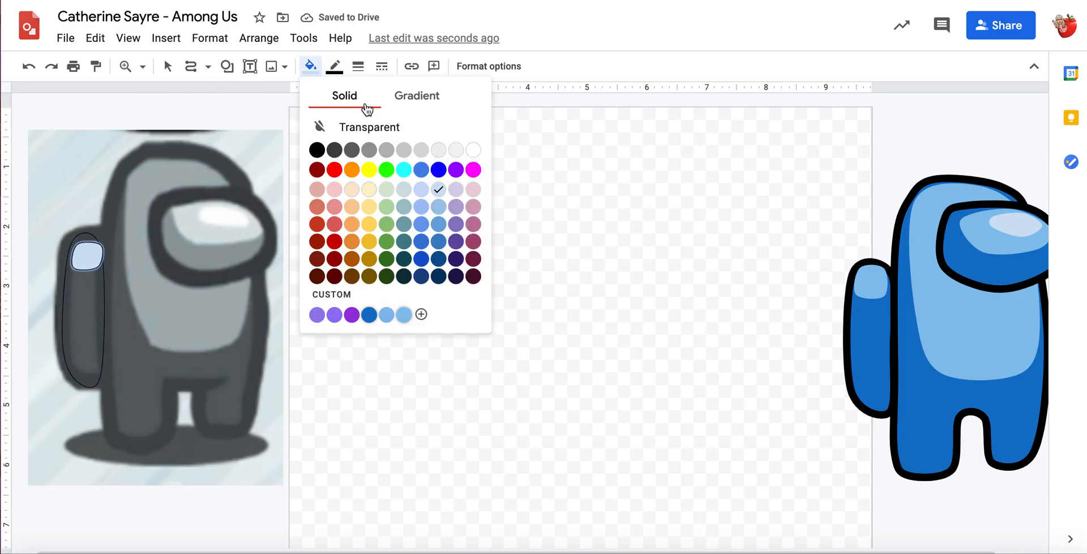
click(362, 124)
Trace the crewmate's whole body, including both legs, as a closed Curve shape and give it a transparent fill.
click(123, 443)
click(165, 439)
click(172, 390)
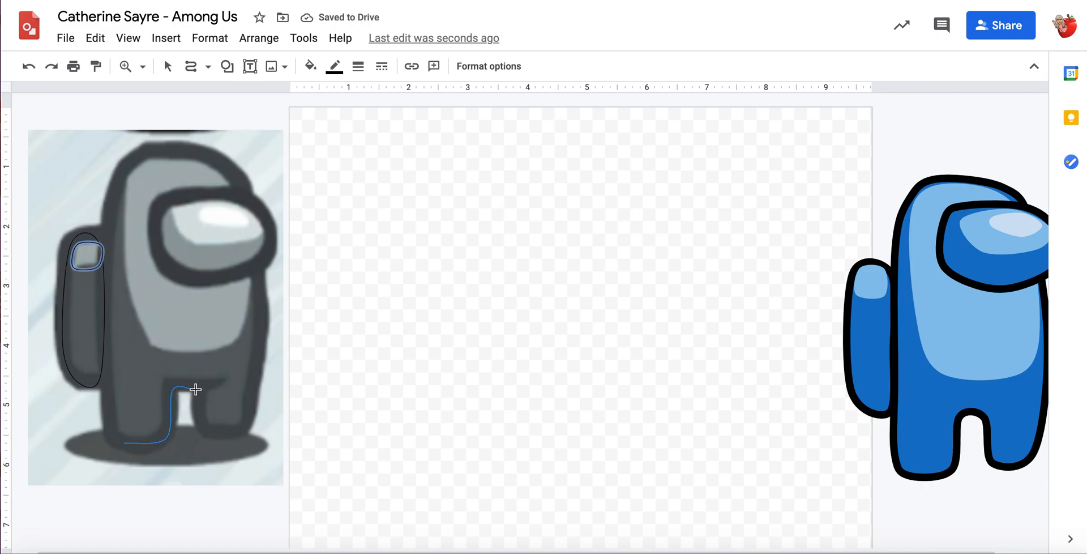
click(198, 389)
click(202, 425)
click(243, 433)
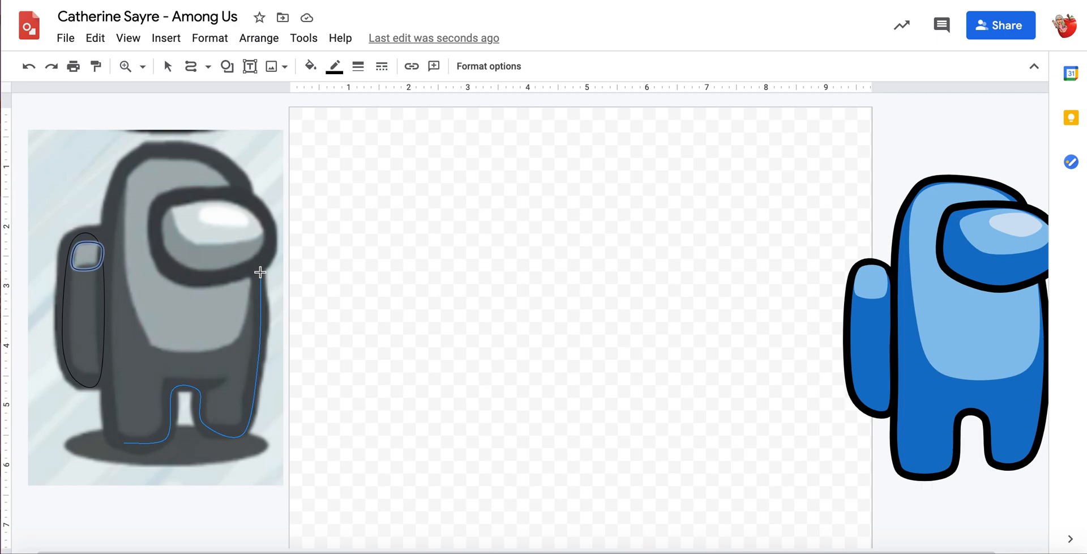
click(231, 168)
click(198, 153)
click(149, 152)
click(104, 245)
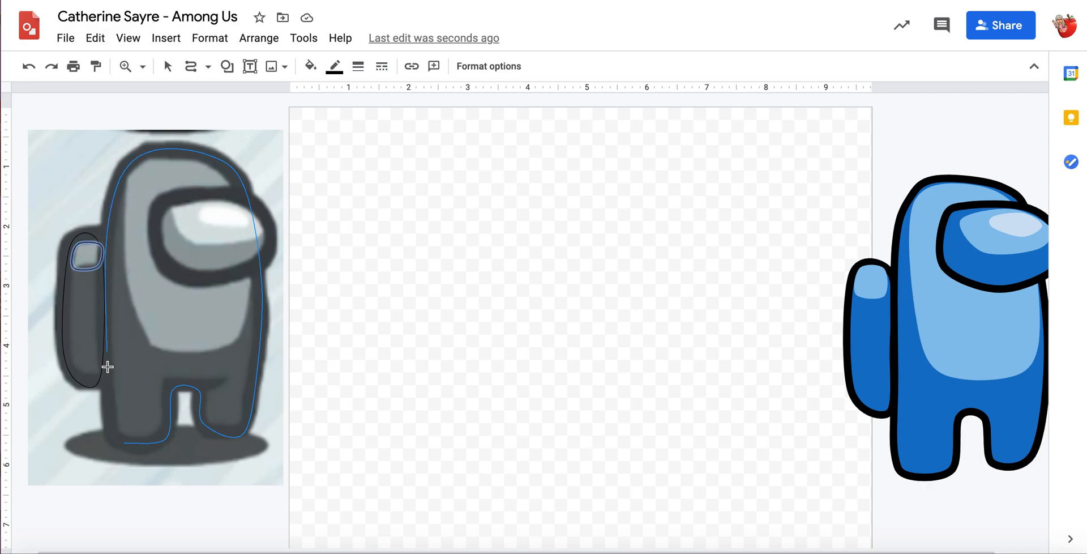
click(126, 446)
click(307, 69)
click(345, 121)
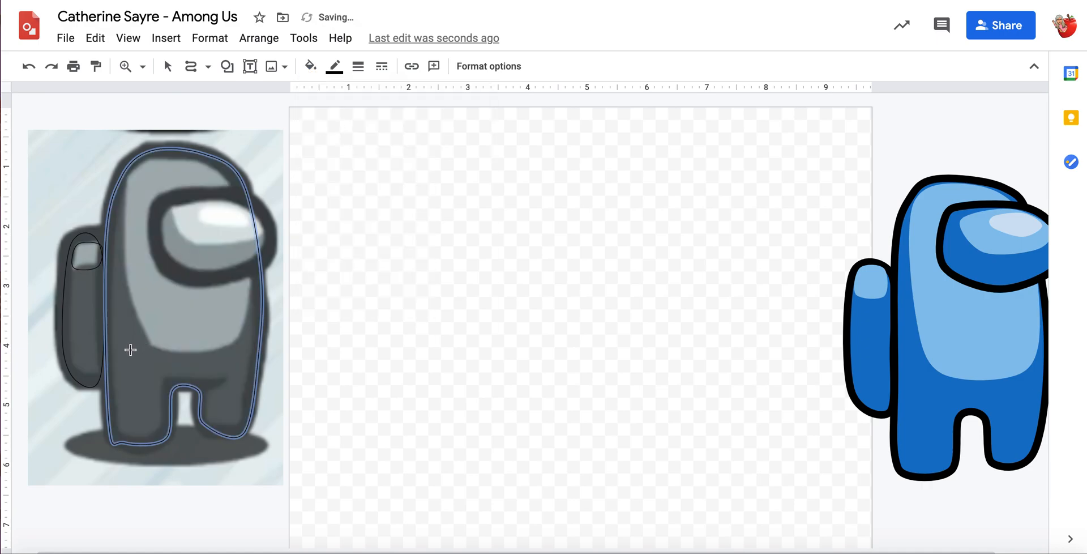
Trace the lighter grey area on the front of the body as a closed Curve shape with a transparent fill.
click(150, 343)
click(128, 281)
click(142, 160)
click(224, 173)
click(239, 339)
click(154, 347)
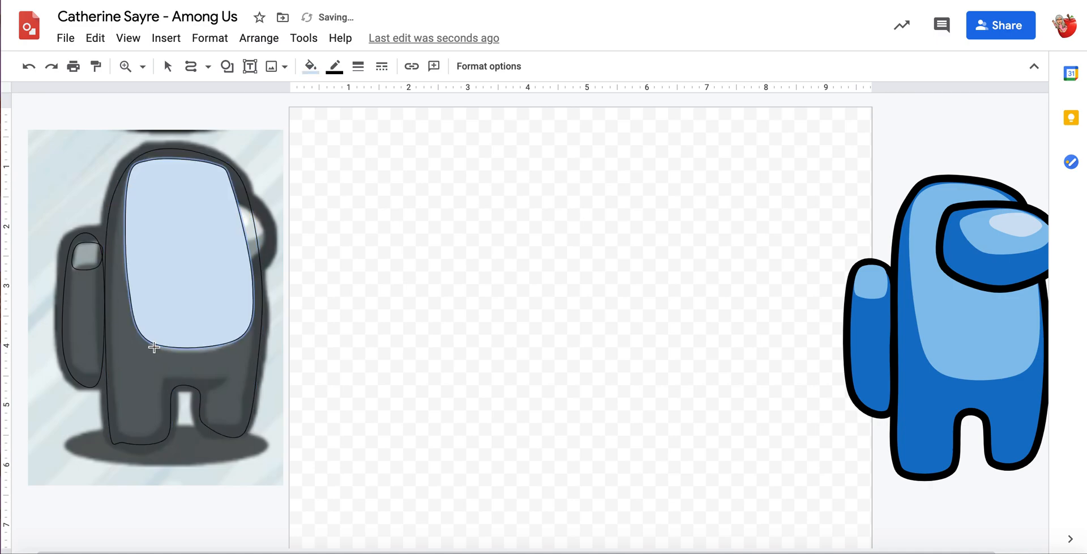
click(311, 66)
click(348, 126)
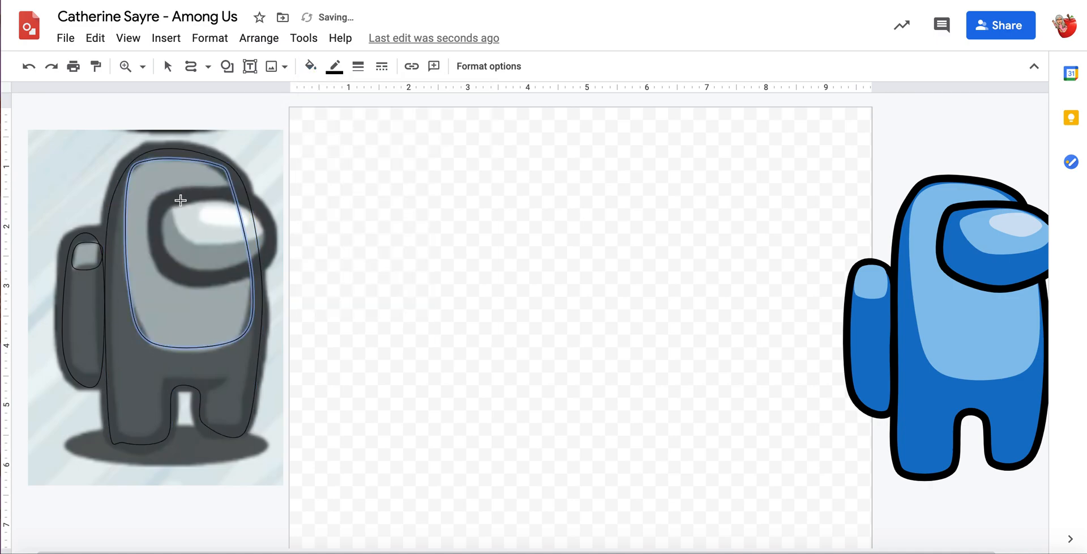
Trace the outline of the visor as a closed Curve shape and make its fill transparent.
click(160, 207)
click(190, 193)
click(244, 197)
click(269, 219)
click(268, 254)
click(233, 279)
click(158, 212)
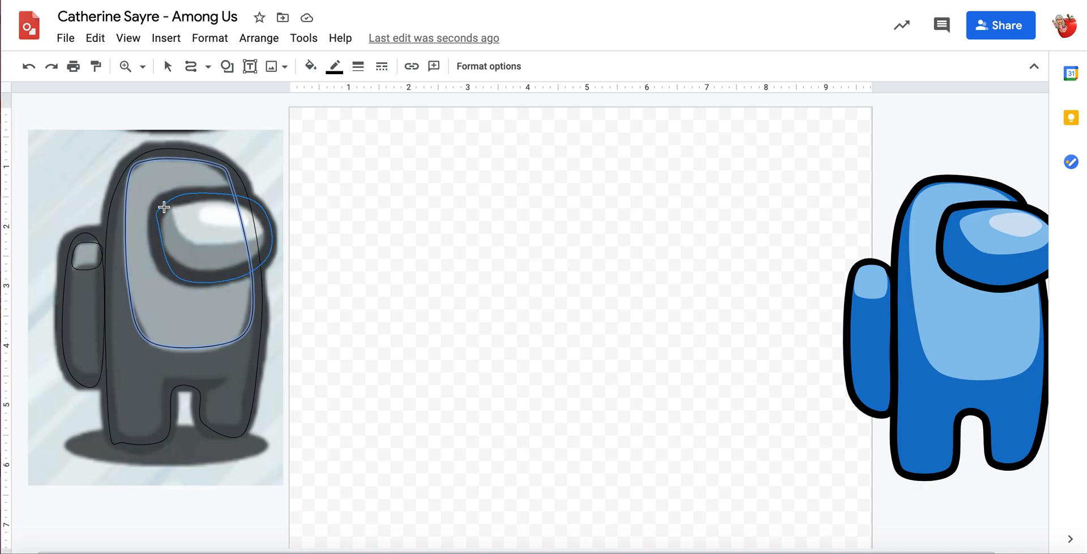
click(164, 212)
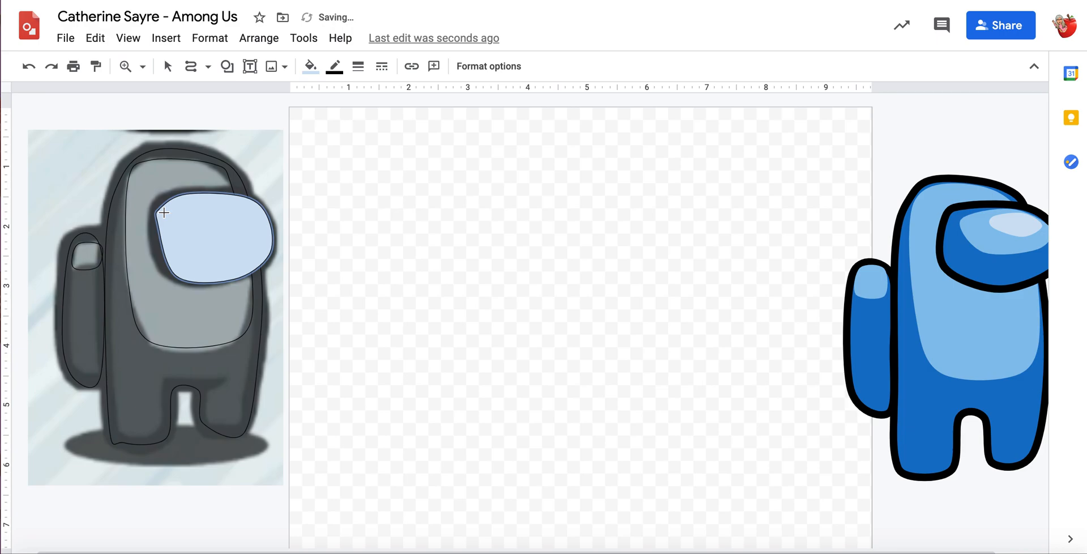
click(310, 66)
click(332, 125)
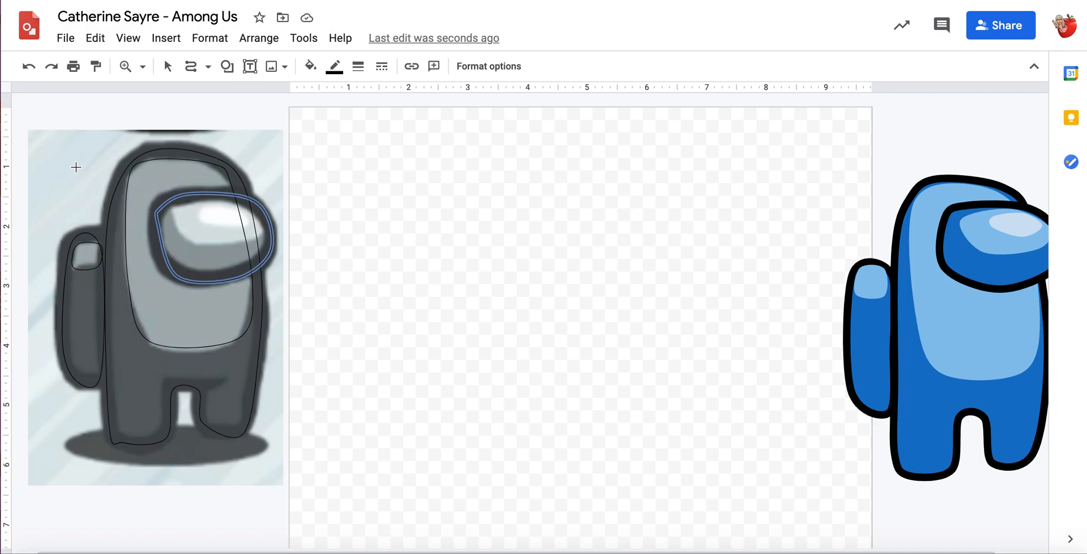
click(175, 211)
click(182, 235)
double_click(237, 242)
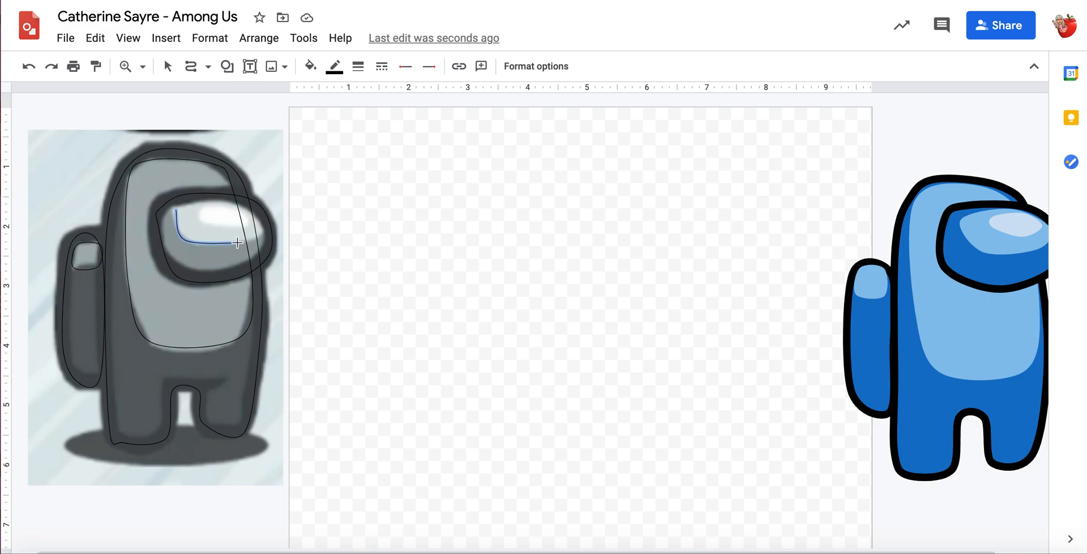
click(238, 243)
key(Delete)
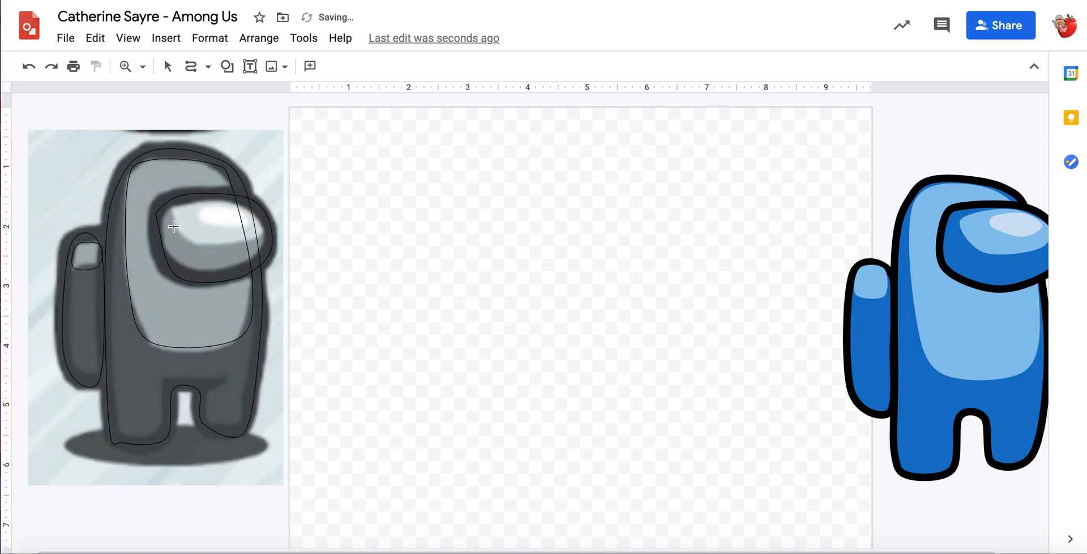
click(28, 66)
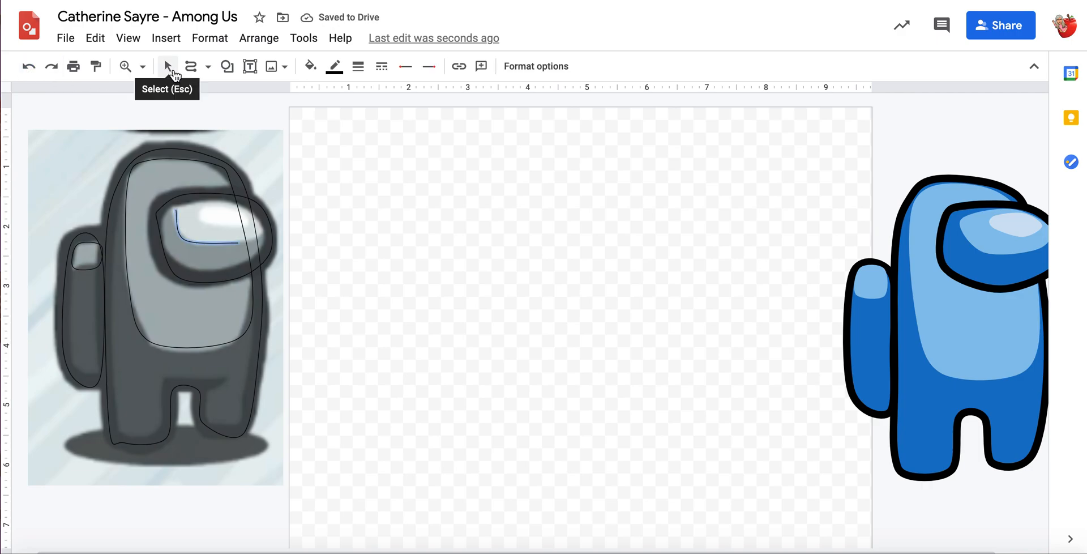
click(172, 71)
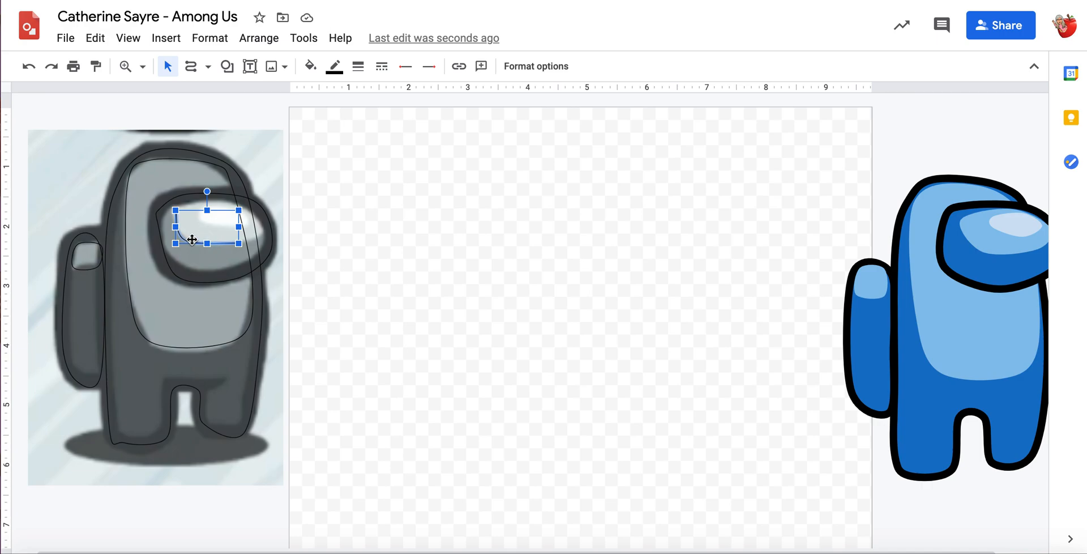
key(Delete)
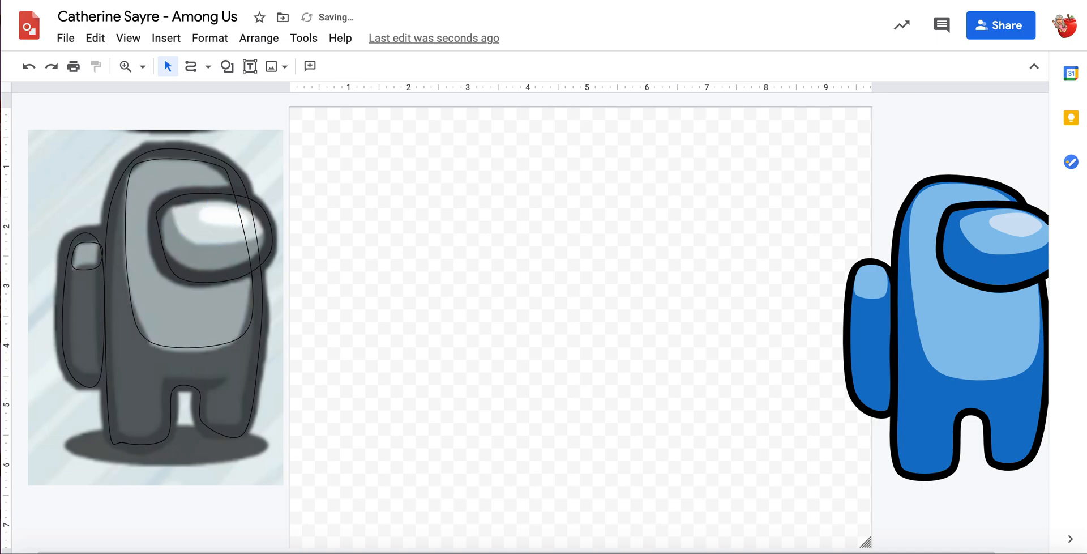
click(194, 70)
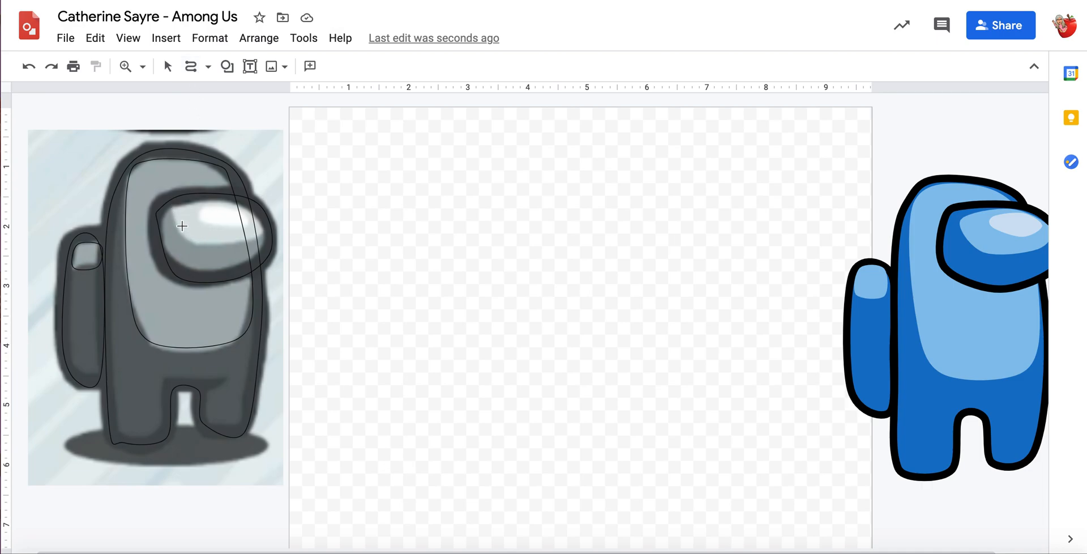
mouse_move(182, 226)
mouse_down()
mouse_move(192, 251)
mouse_move(235, 246)
mouse_move(205, 243)
mouse_up()
click(198, 251)
click(252, 254)
click(261, 159)
click(243, 226)
double_click(216, 215)
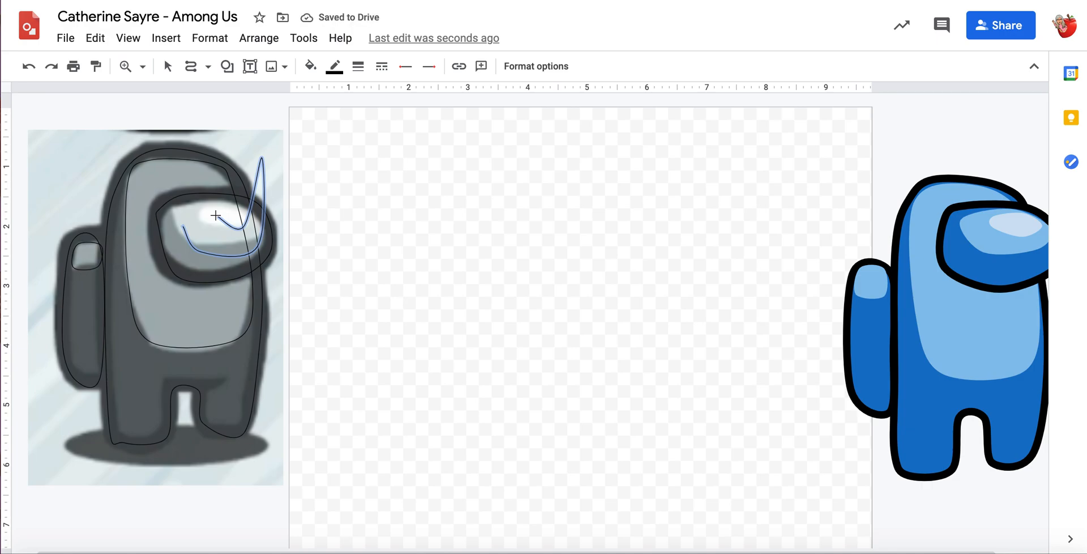
key(Delete)
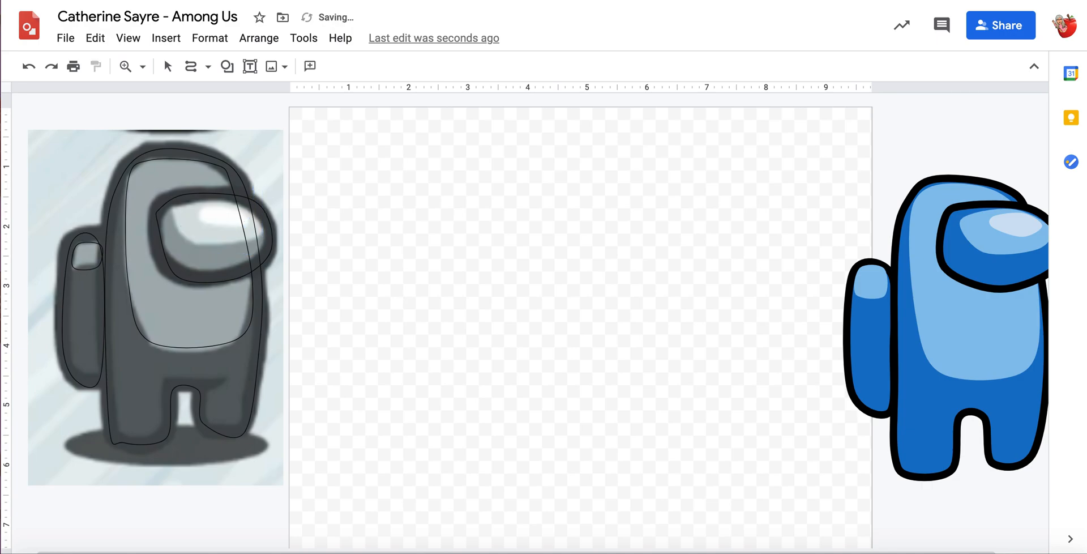
Trace the large light reflection inside the visor as a closed Curve shape and make its fill transparent.
click(173, 209)
click(181, 238)
click(264, 228)
click(173, 208)
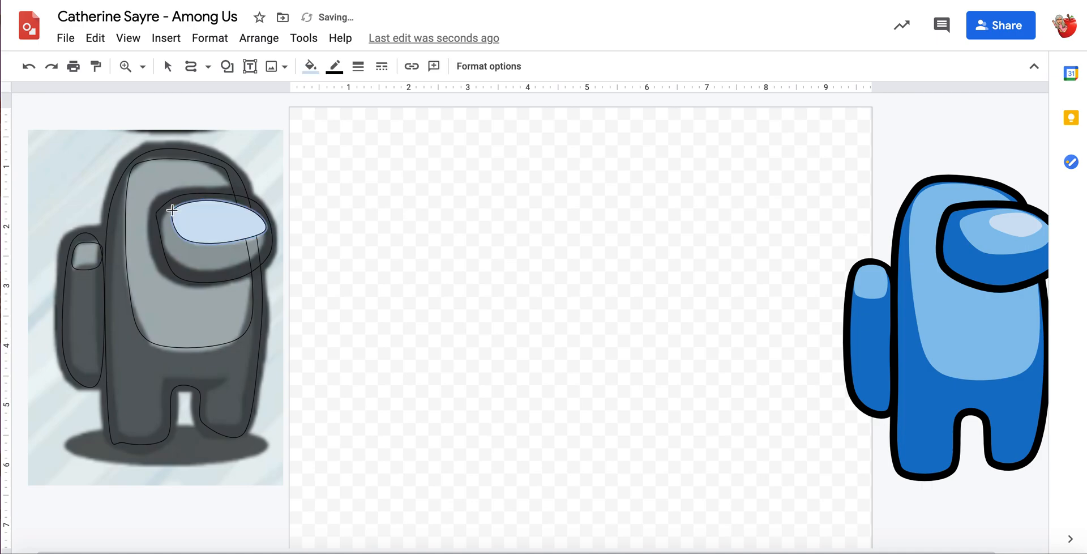
click(310, 66)
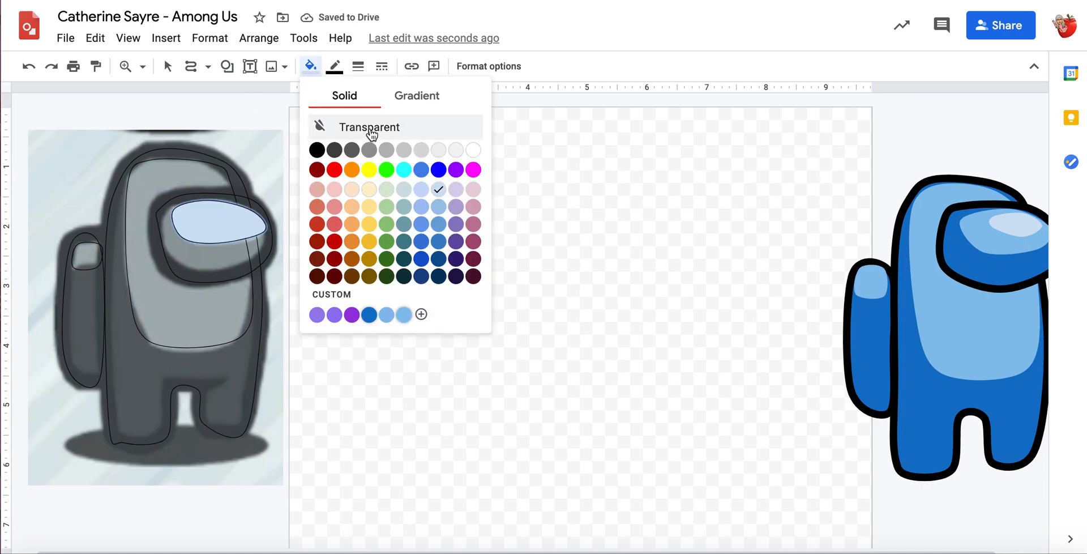
click(368, 127)
Trace the small white highlight within the visor's reflection as a closed Curve shape with a transparent fill.
click(199, 210)
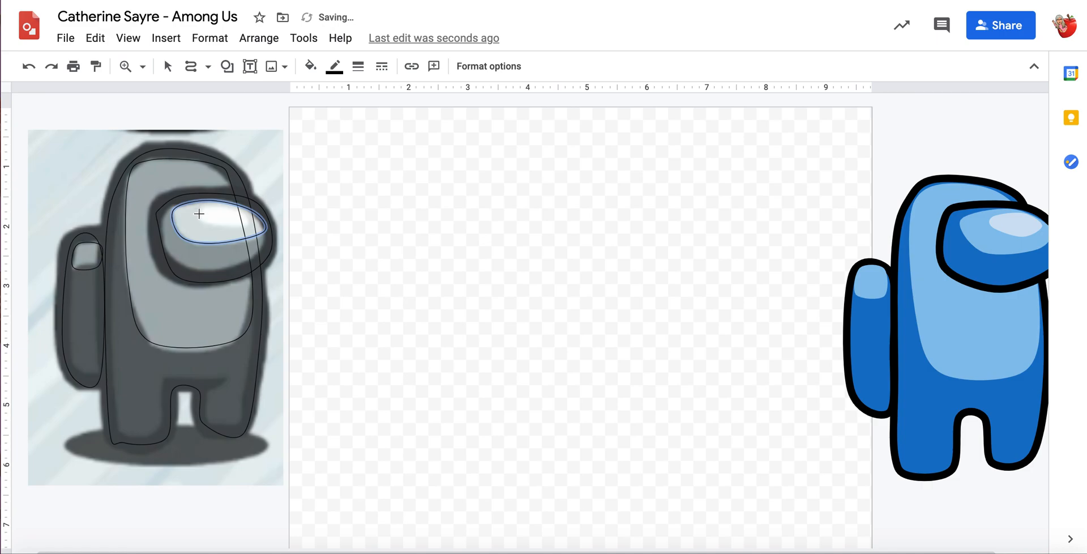
click(201, 224)
click(249, 218)
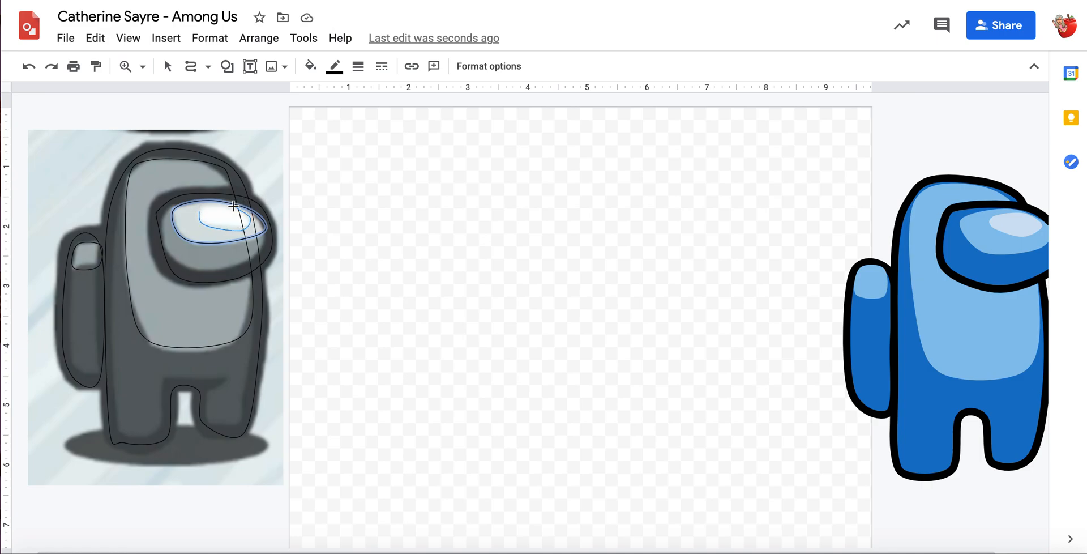
click(206, 204)
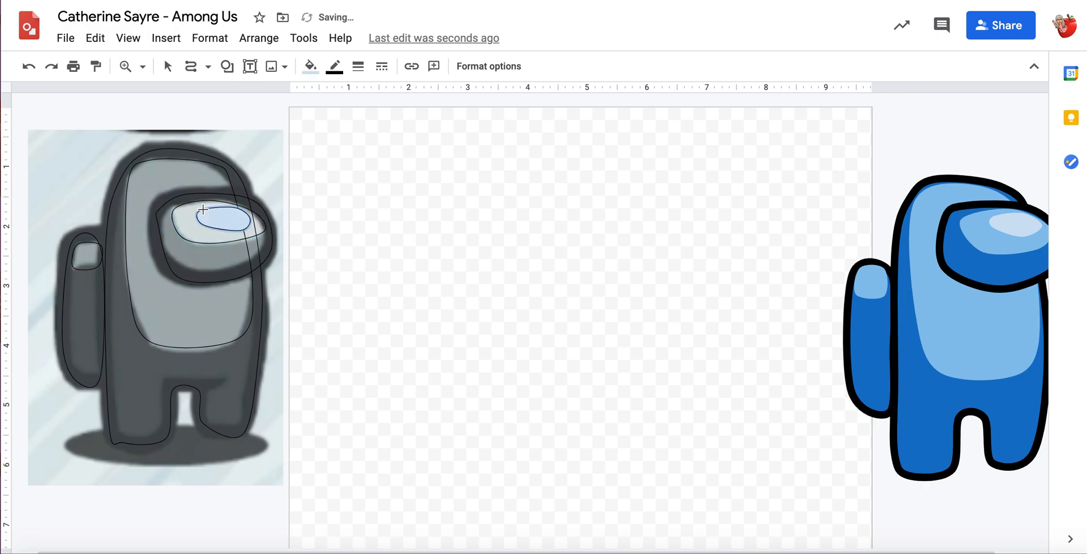
click(312, 69)
click(363, 126)
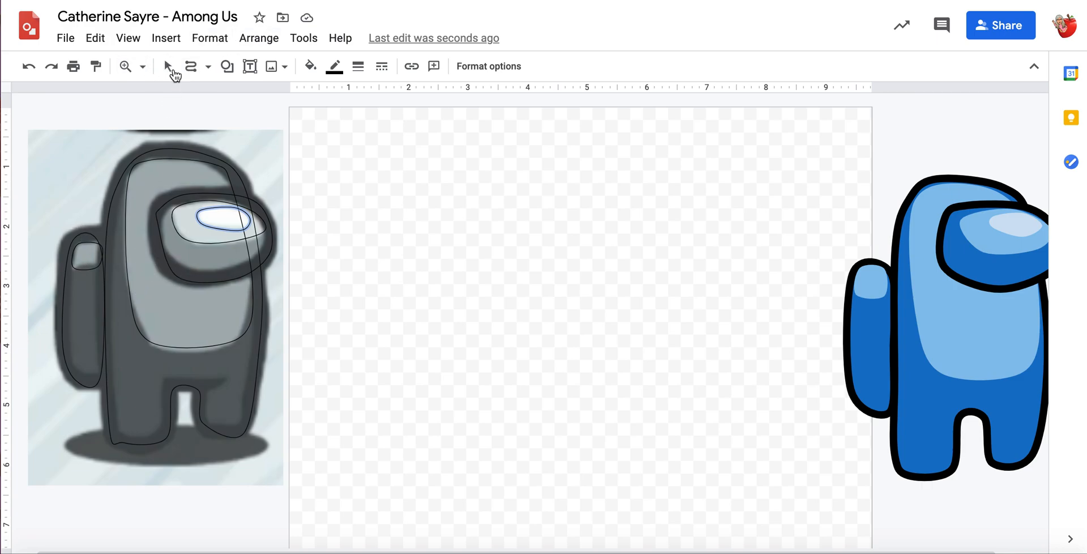
Reshape the backpack's small highlight at its upper right corner and the backpack outline at its lower right corner by moving curve points.
click(168, 67)
double_click(81, 256)
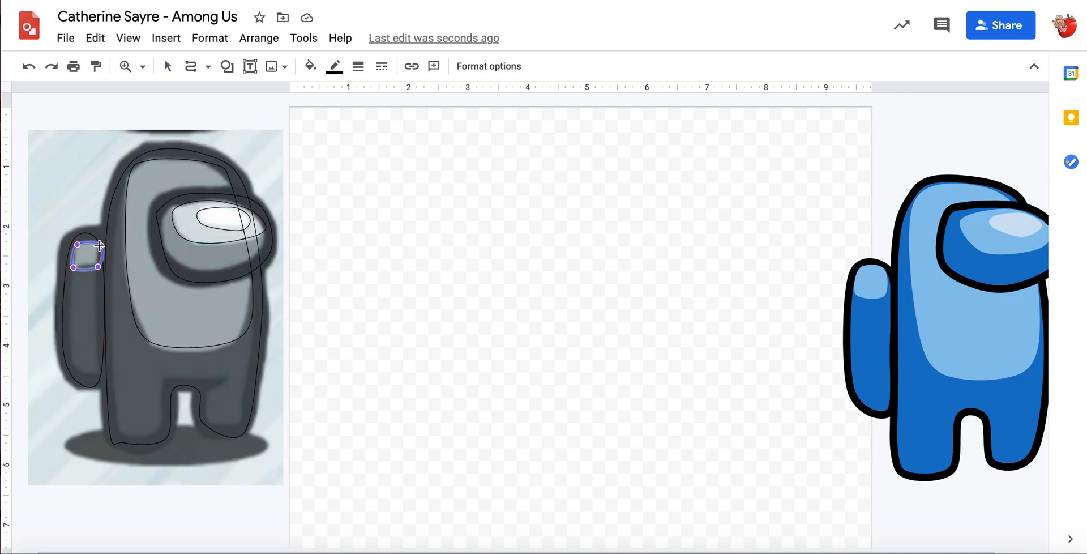
drag(95, 244, 88, 239)
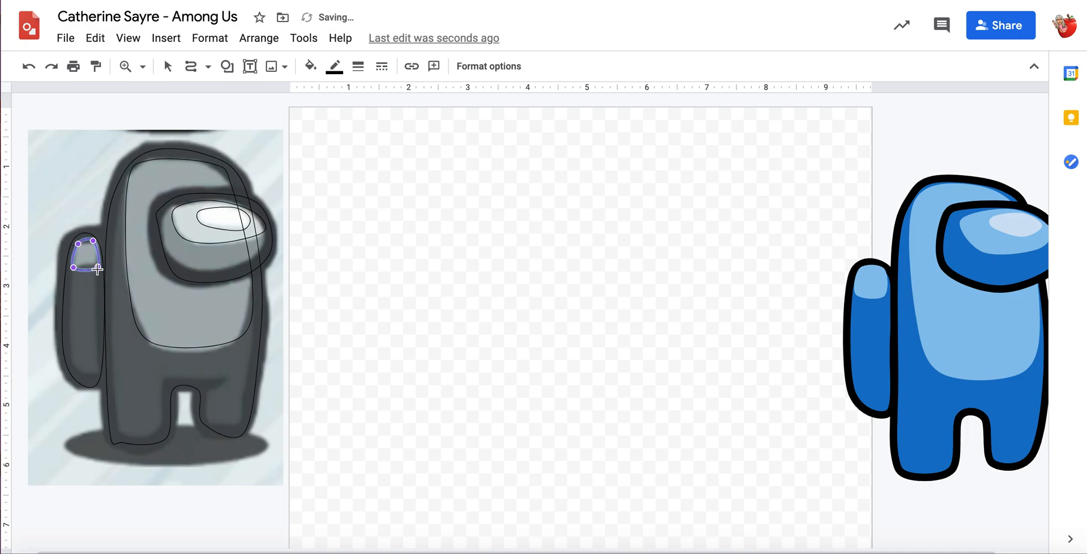
click(93, 383)
double_click(92, 384)
drag(101, 375, 107, 379)
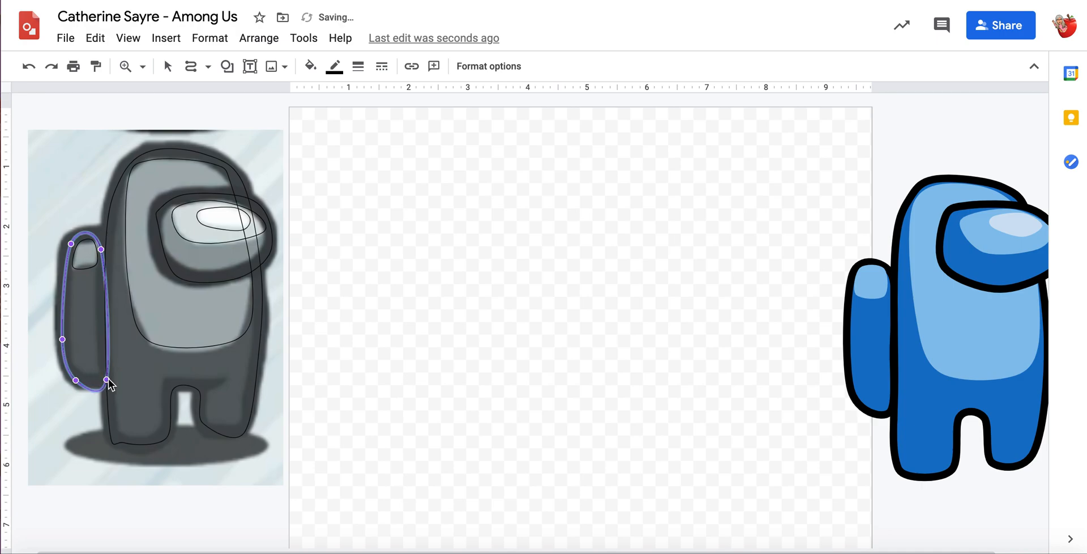
Adjust curve points to lower the underside of the body's left foot and refine the upper left corner of the visor outline.
double_click(120, 437)
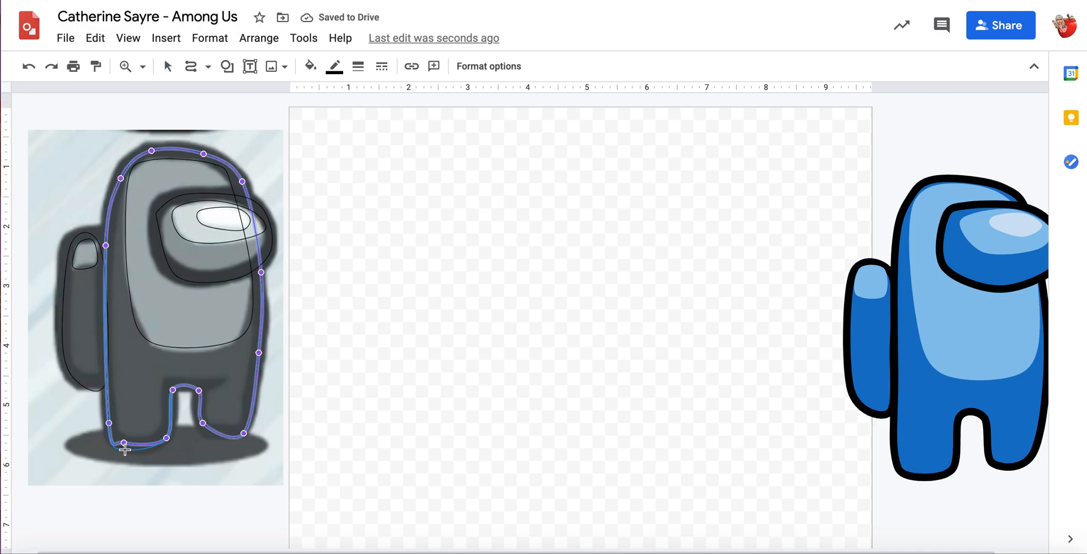
drag(125, 449, 125, 450)
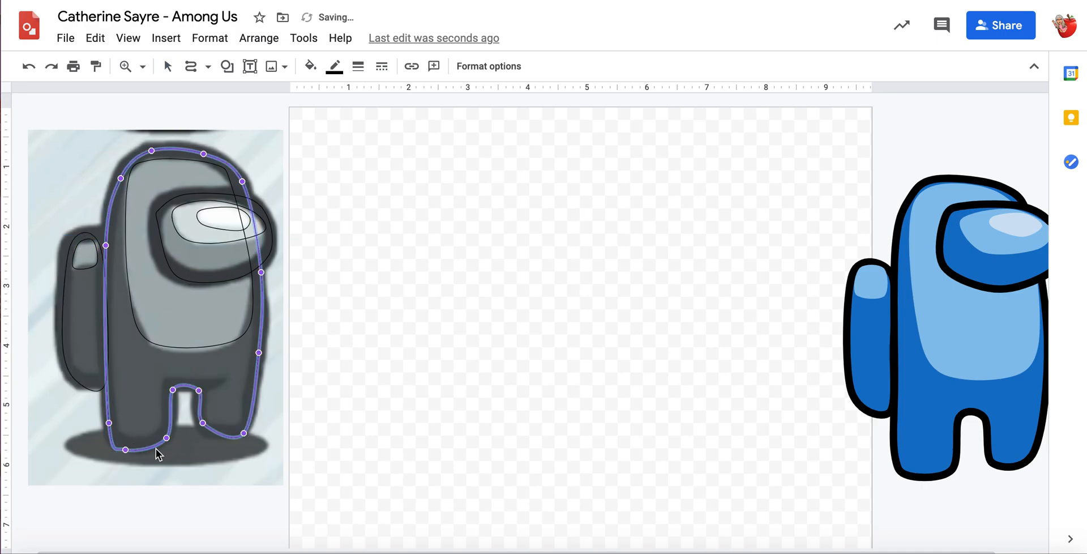
double_click(161, 230)
click(159, 209)
drag(163, 207, 165, 204)
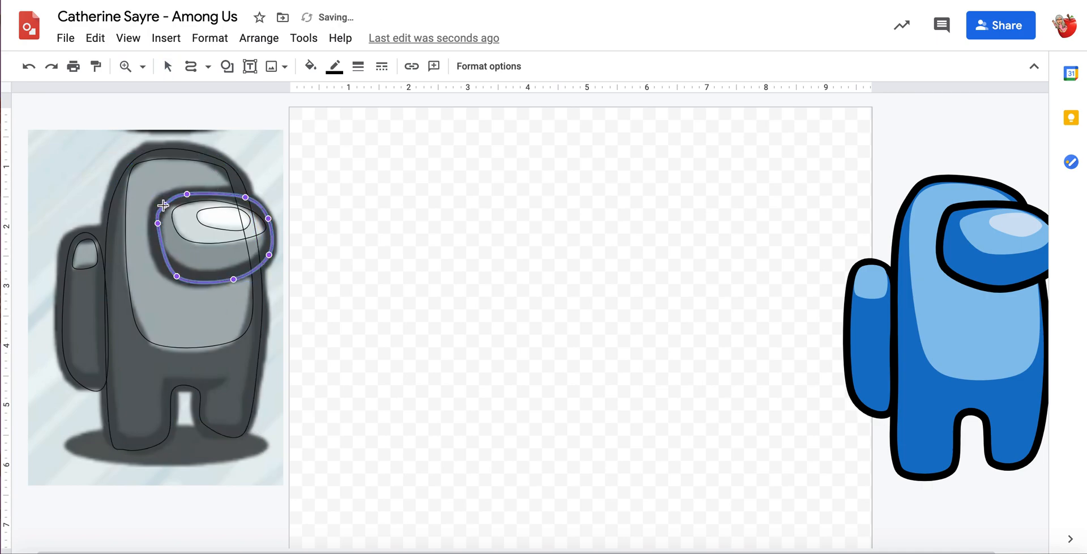
click(160, 223)
Move the lower right curve point of the front body highlight outline down to match the reference picture.
click(192, 343)
drag(236, 343, 231, 350)
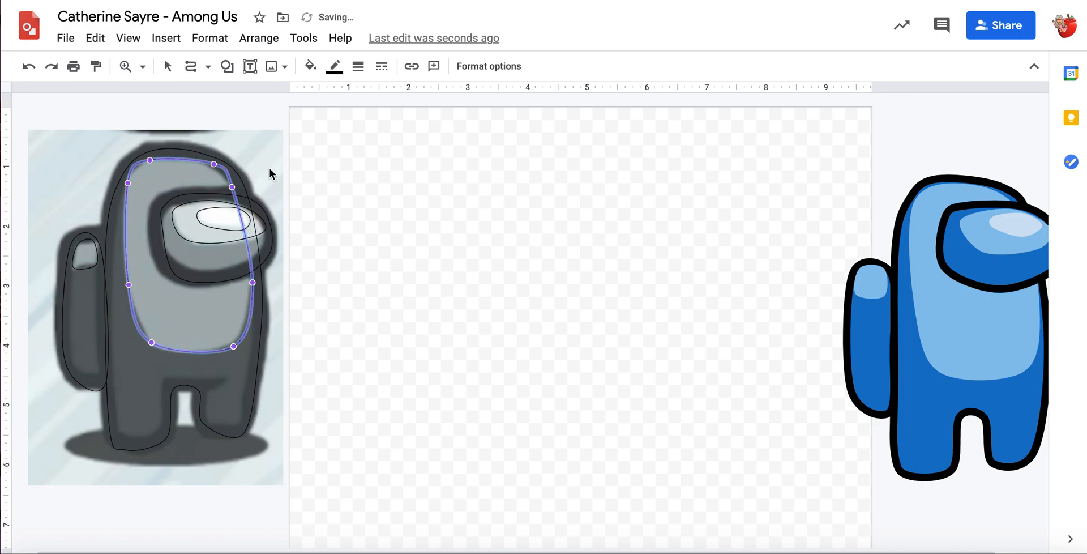
key(Escape)
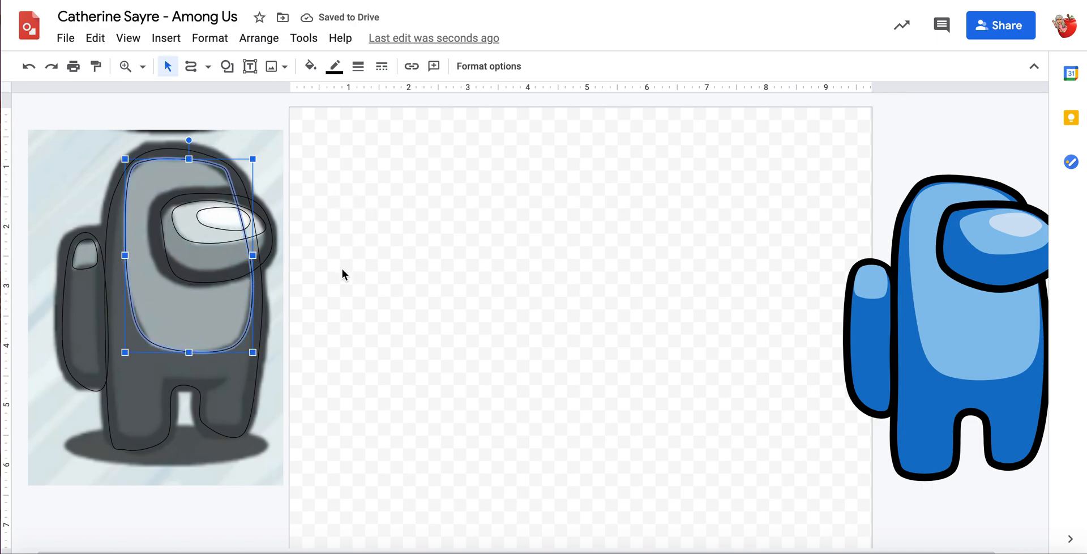
Select all the traced crewmate outlines together and shift them slightly to the right over the reference picture.
click(46, 347)
click(324, 406)
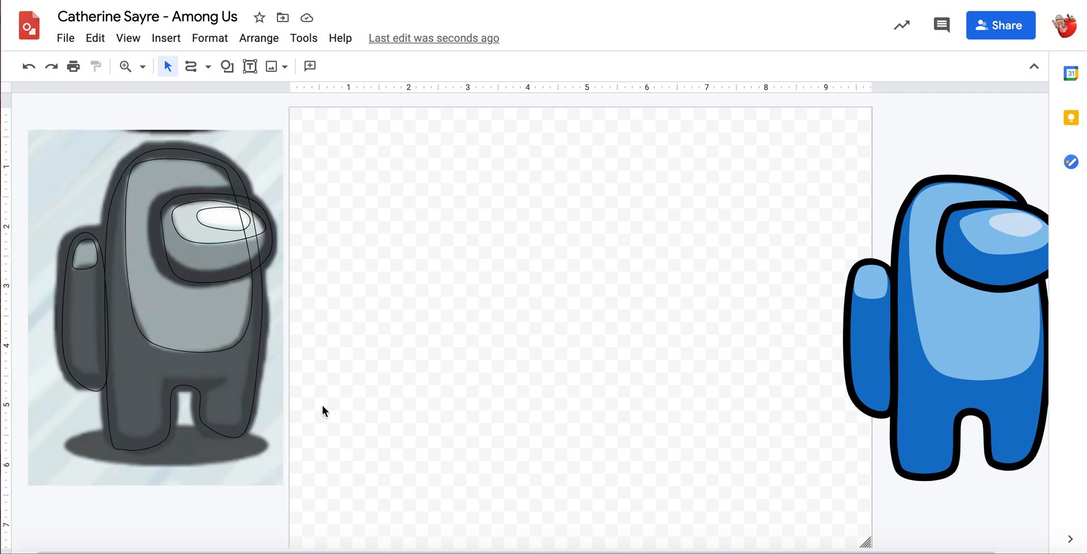
click(80, 334)
shift+click(128, 371)
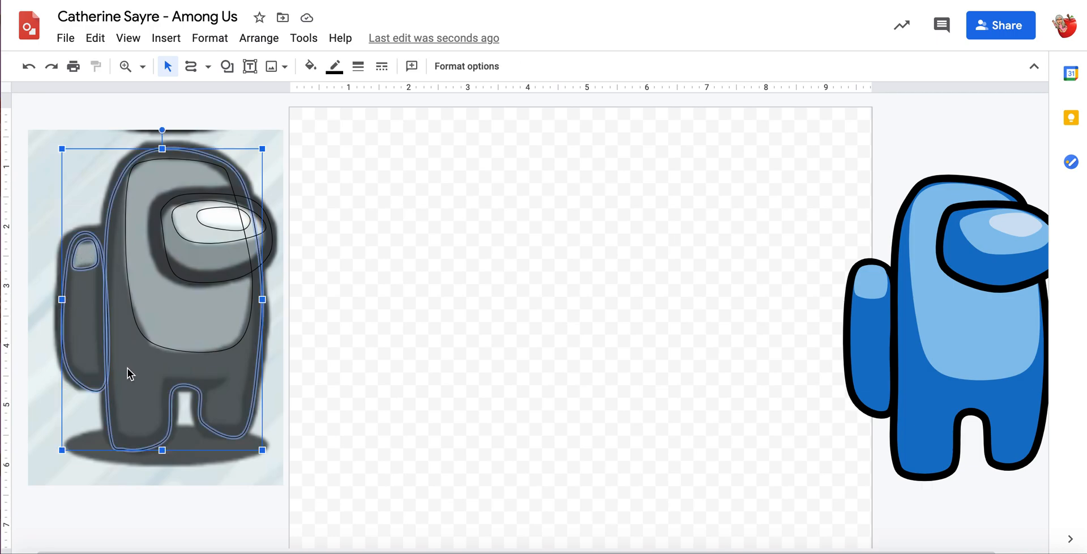
shift+click(162, 327)
shift+click(197, 266)
shift+click(199, 237)
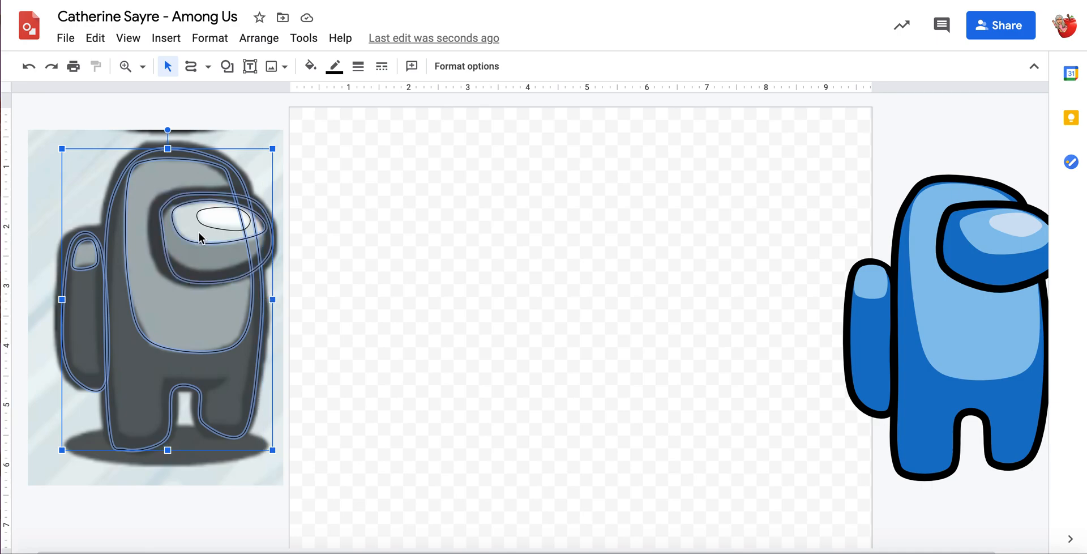
shift+click(219, 226)
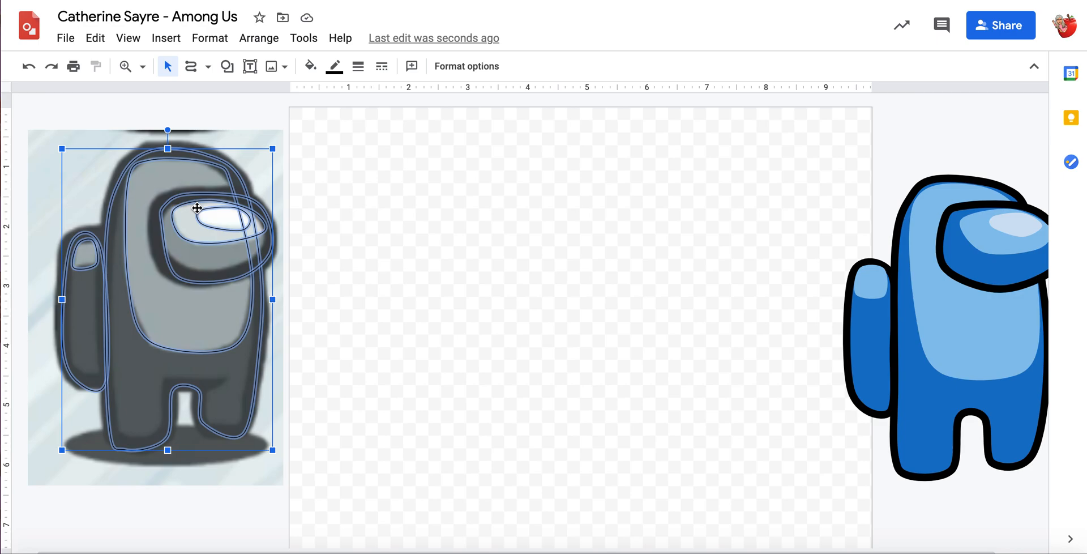
mouse_move(198, 208)
mouse_down()
mouse_move(604, 223)
mouse_move(151, 230)
mouse_move(212, 209)
mouse_up()
click(232, 141)
drag(232, 141, 504, 148)
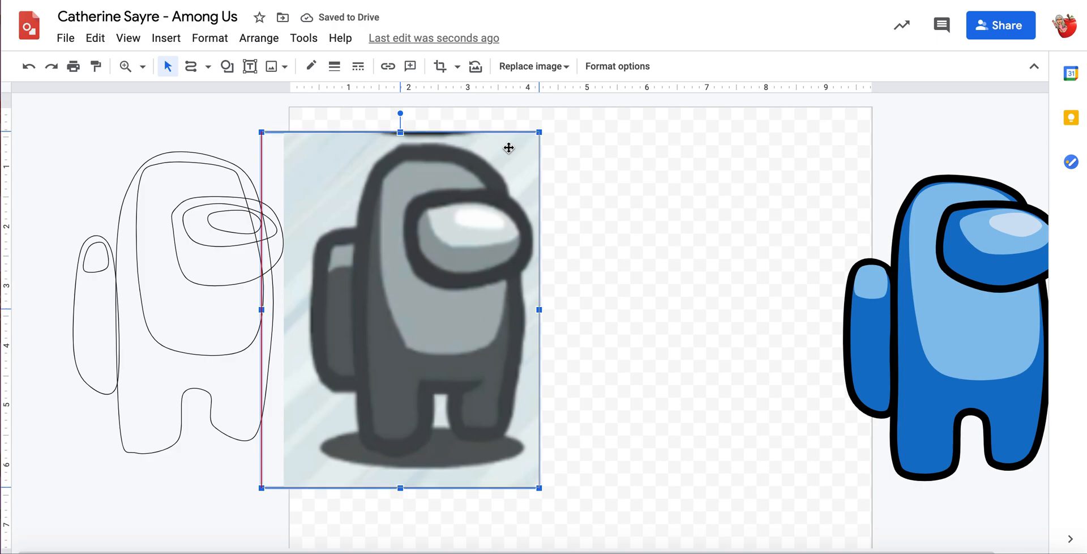
click(32, 72)
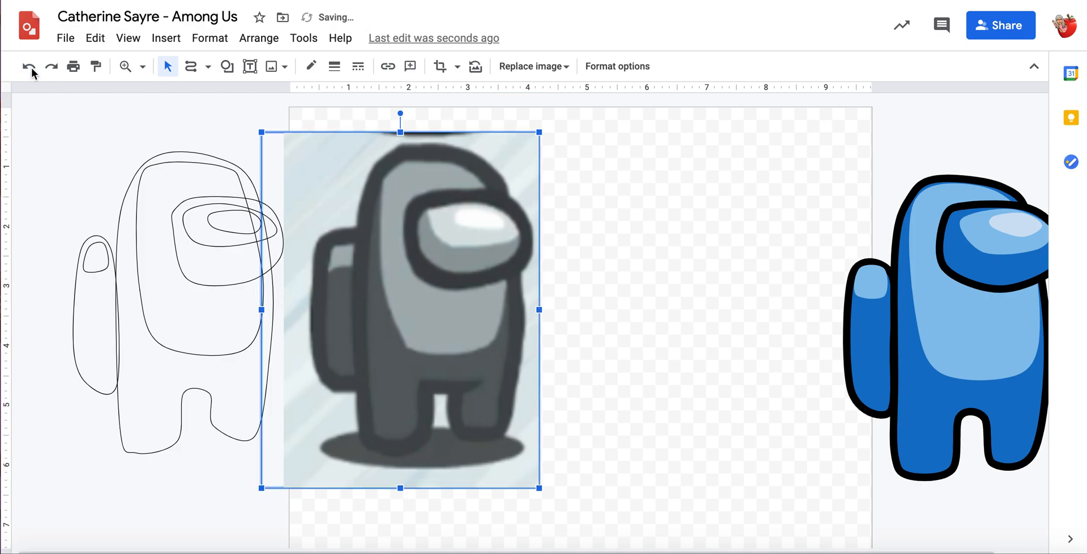
click(33, 72)
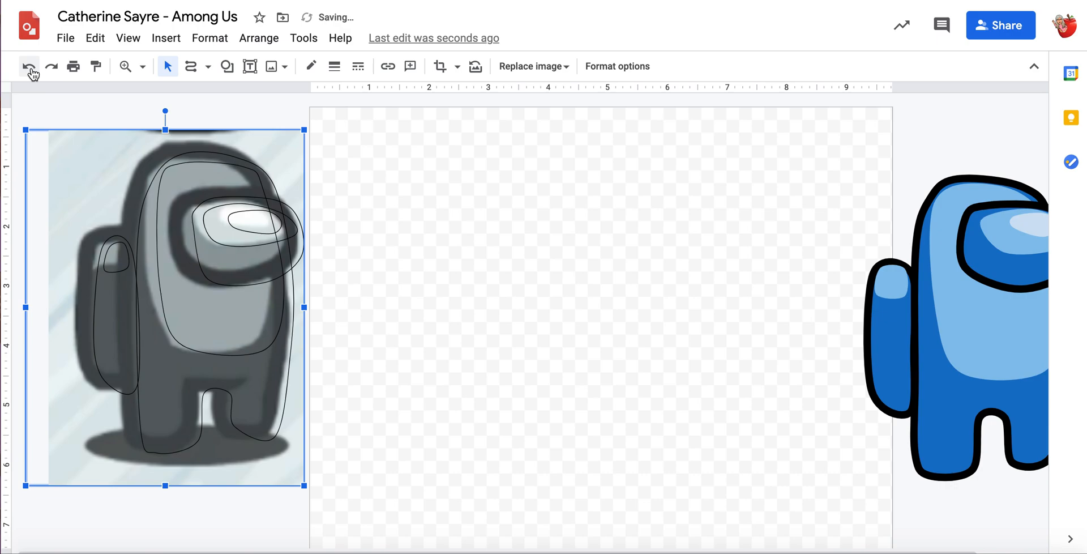
click(496, 345)
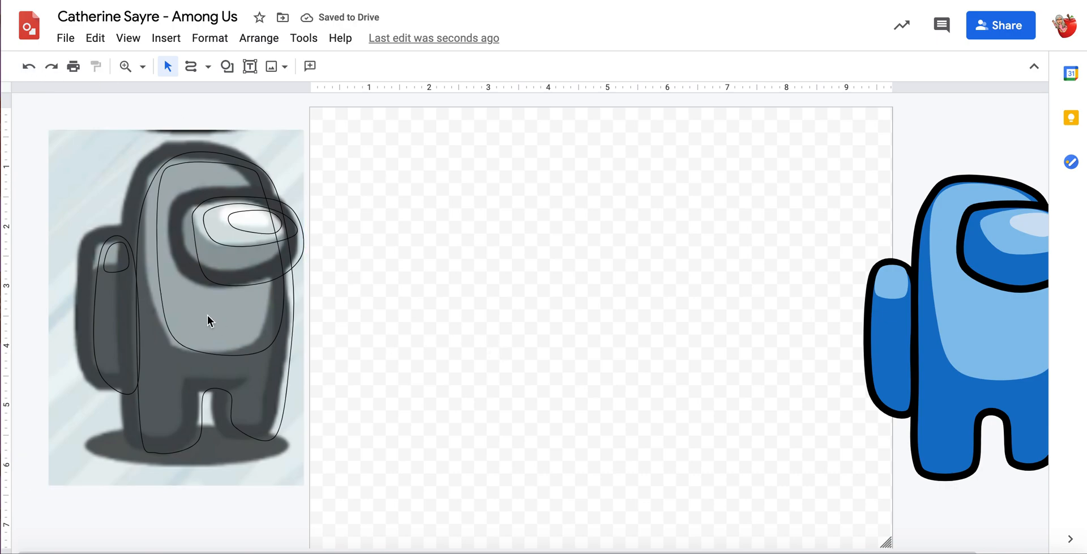
Select all the traced crewmate outlines and move them together off the reference picture onto the middle of the canvas.
click(108, 313)
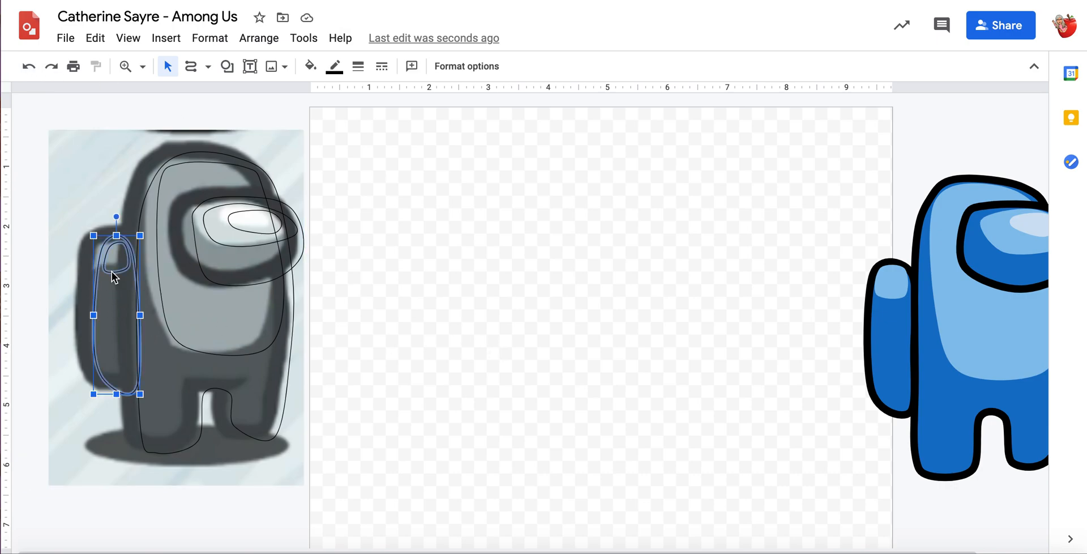
shift+click(162, 383)
shift+click(221, 270)
shift+click(233, 240)
shift+click(258, 229)
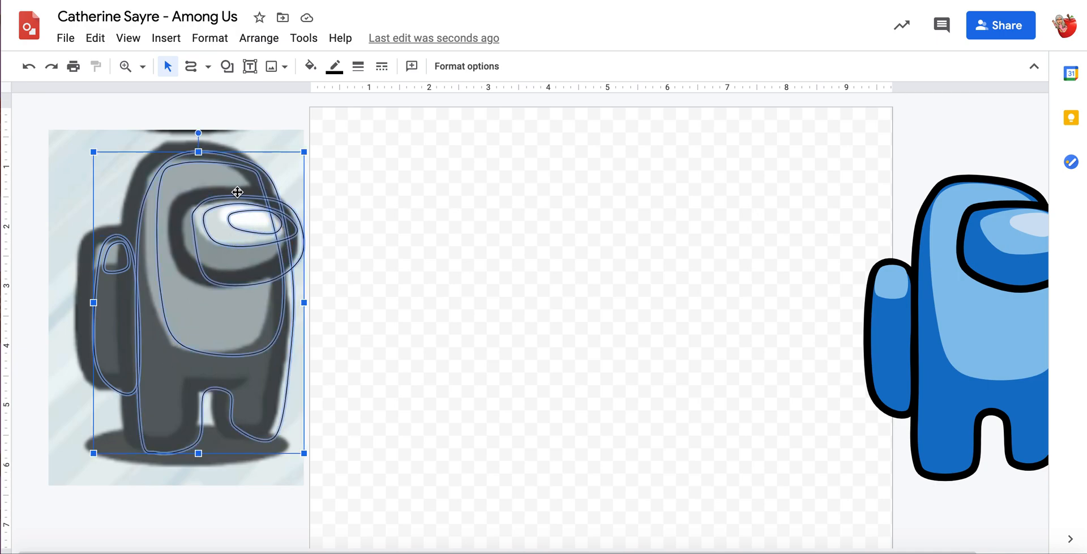
drag(237, 192, 597, 196)
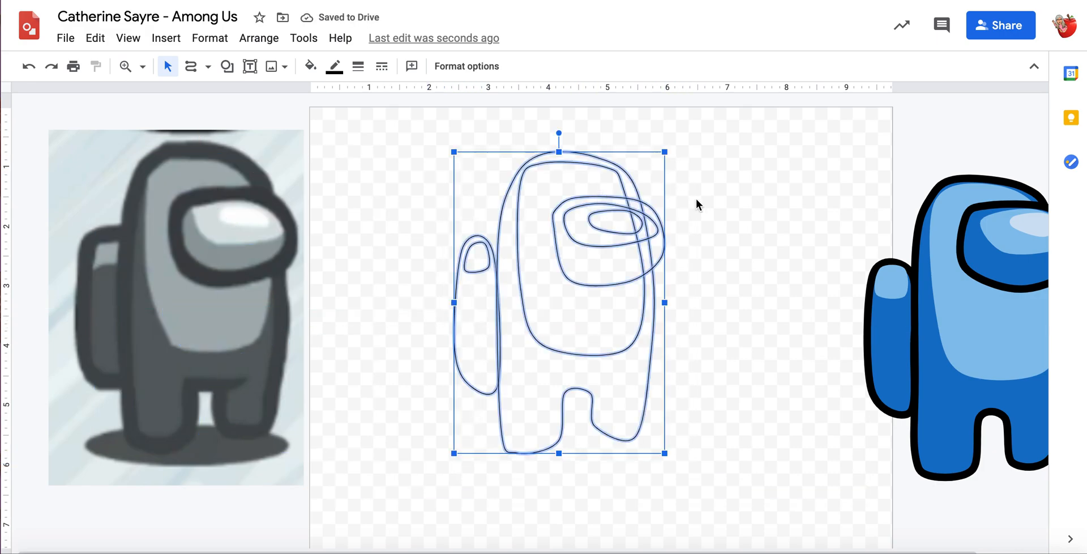
click(695, 199)
Fill the backpack shape with the solid bright purple.
click(471, 331)
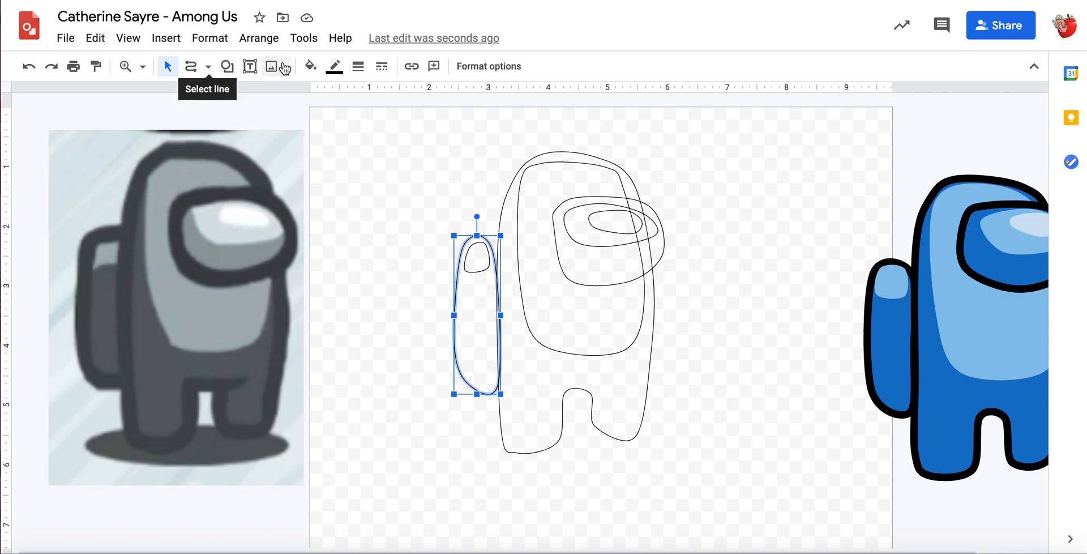
click(311, 67)
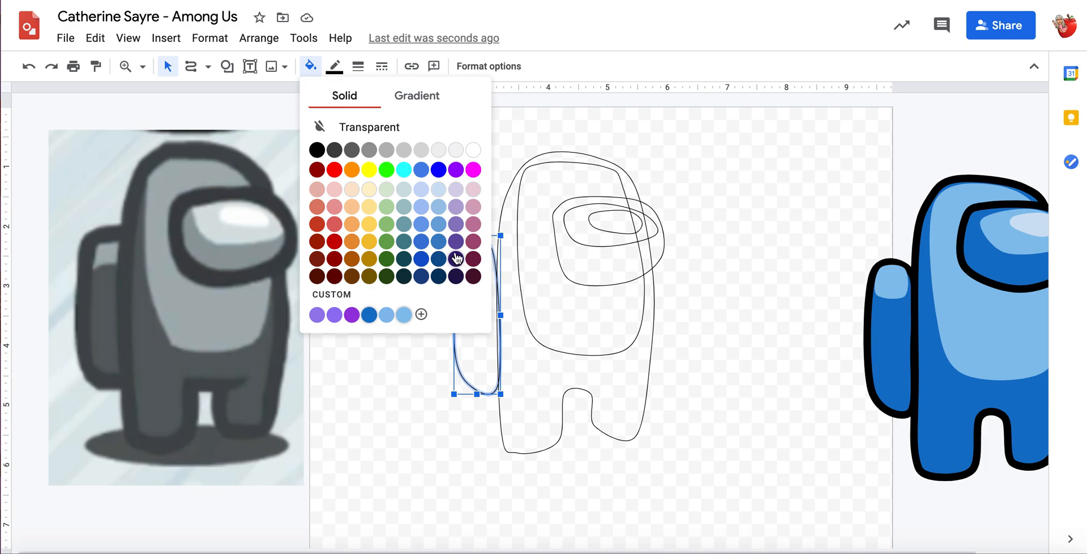
click(456, 169)
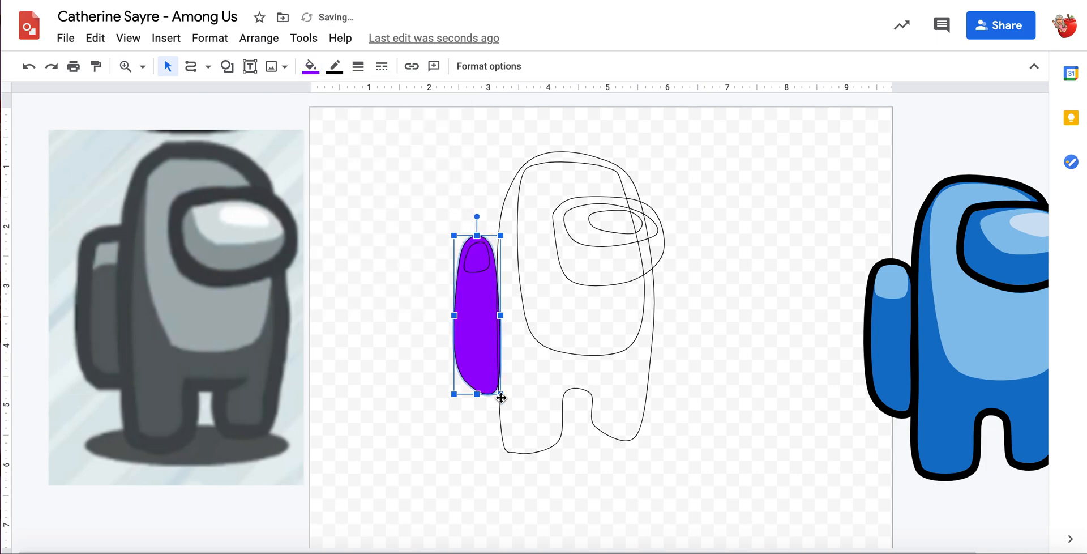
Try a darker muted purple fill on the backpack shape, then switch back to the bright purple.
click(310, 66)
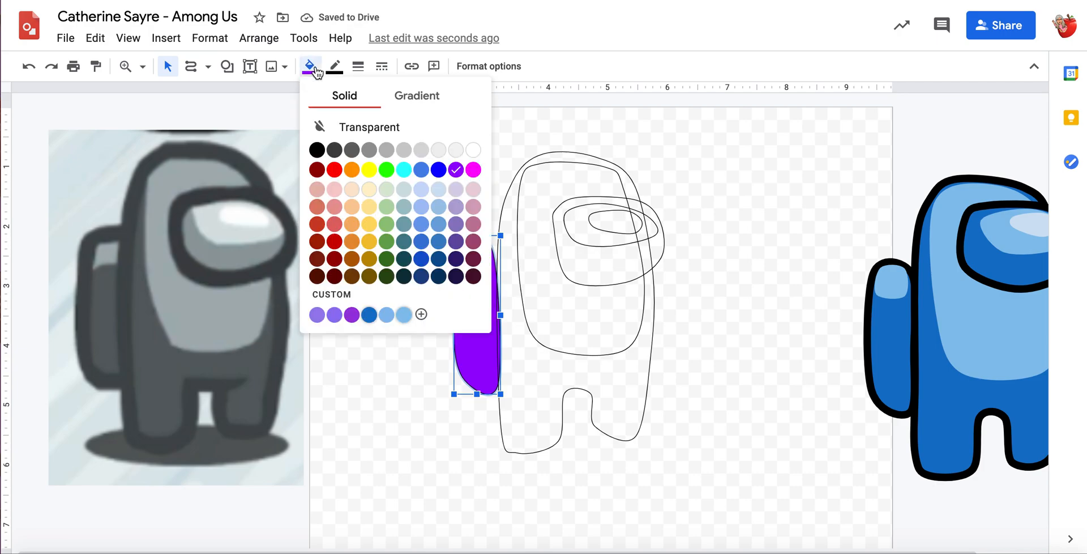
click(459, 242)
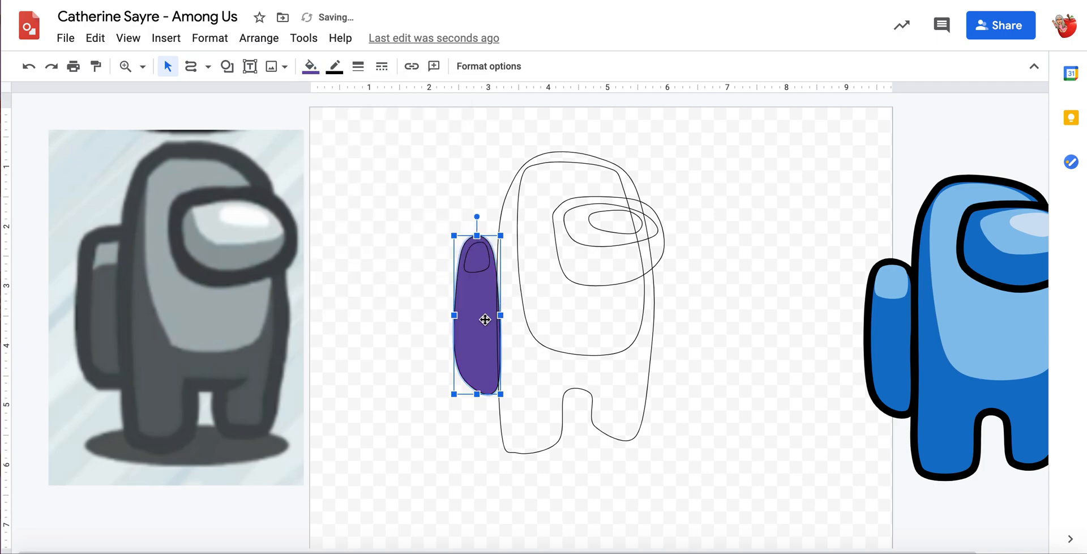
click(310, 66)
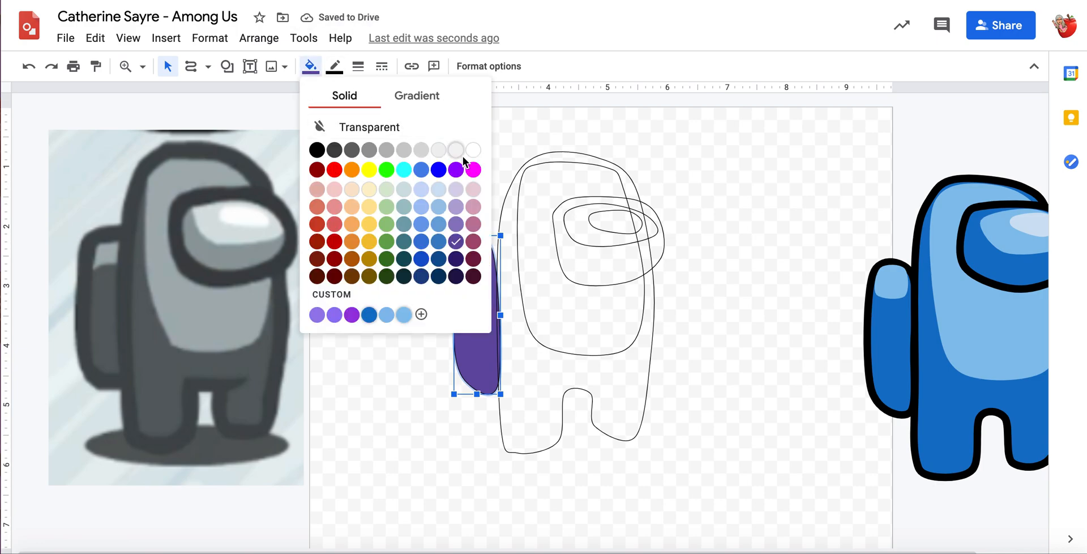
click(459, 170)
click(310, 66)
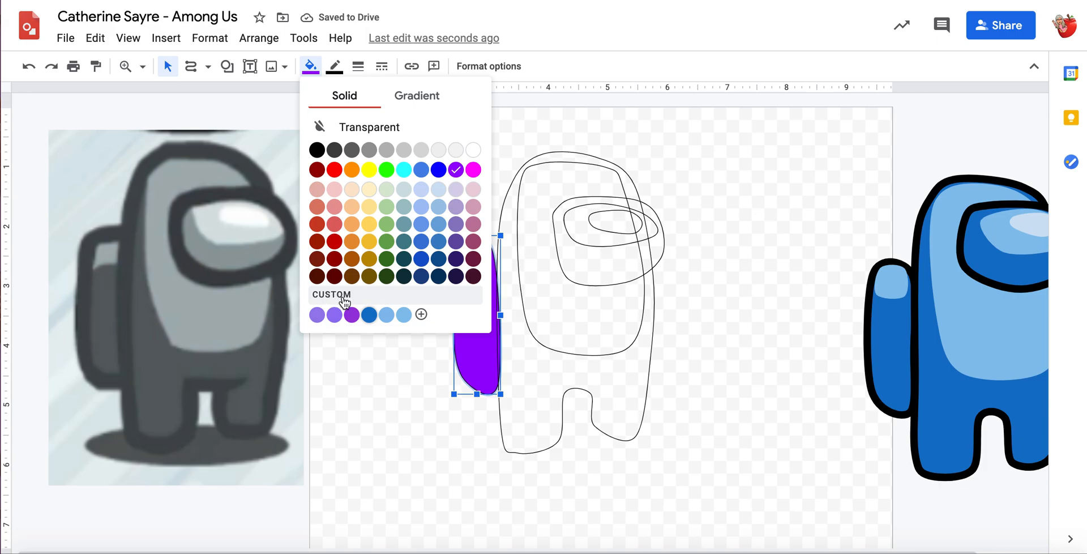
click(421, 315)
drag(627, 189, 605, 198)
click(537, 430)
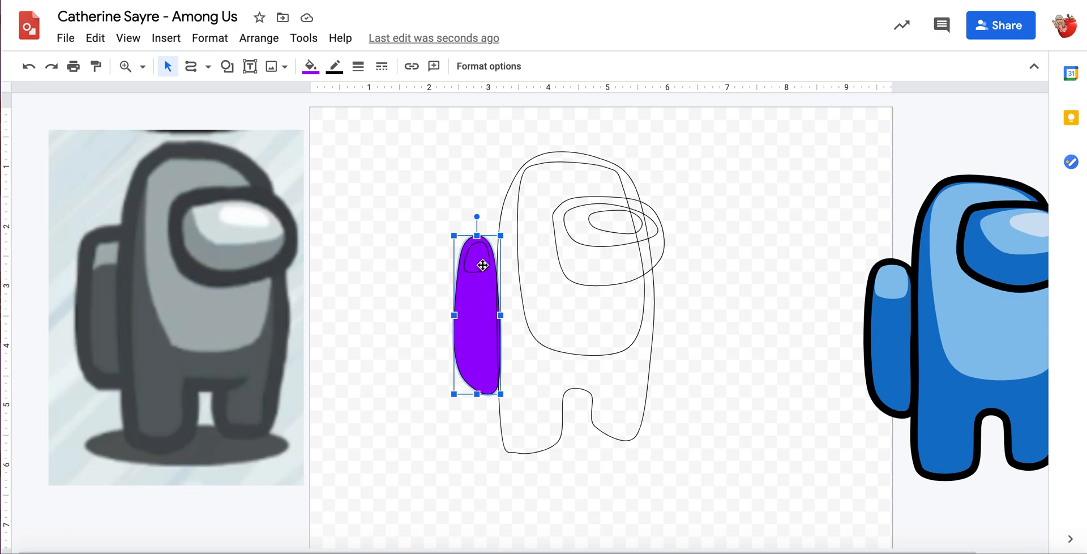
Try several lighter purple fills on the backpack's highlight shape, ending with the first custom purple swatch.
click(483, 265)
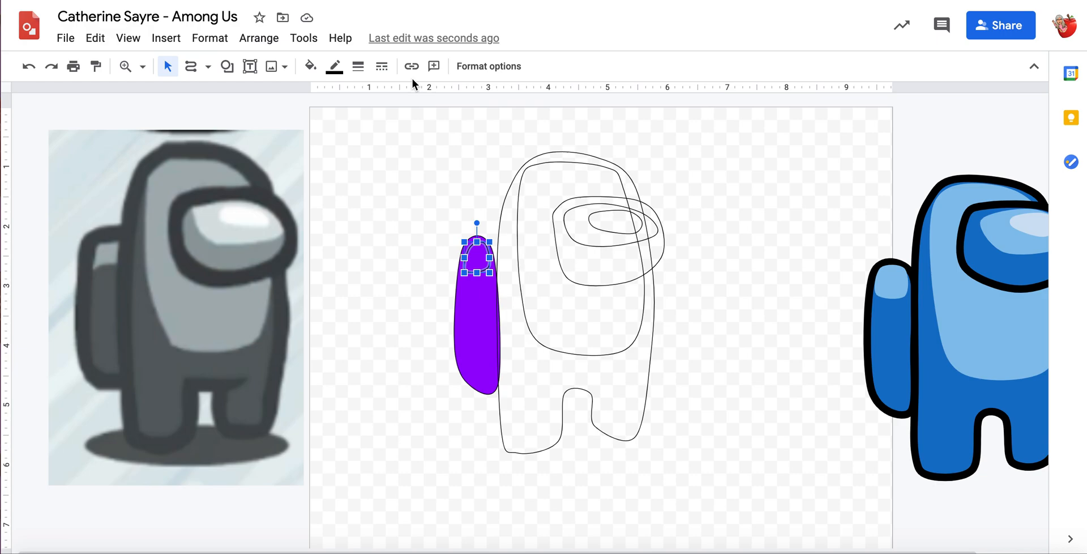
click(320, 72)
click(455, 192)
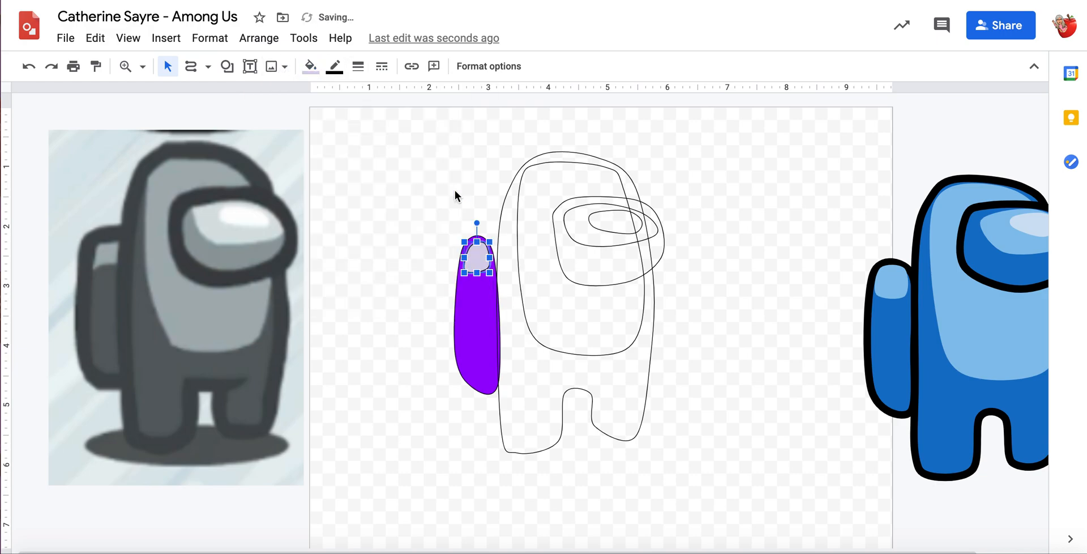
click(311, 67)
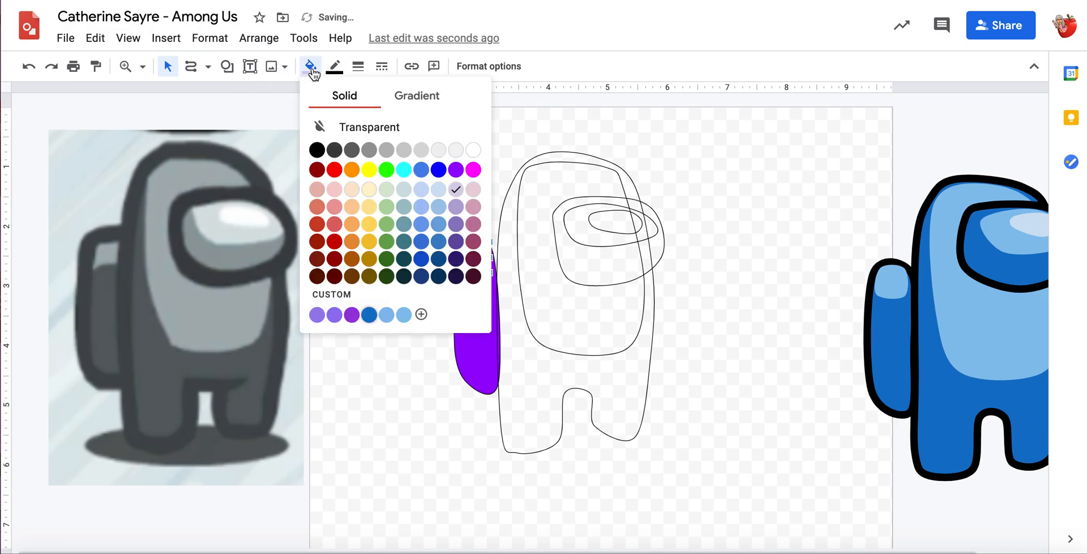
click(455, 207)
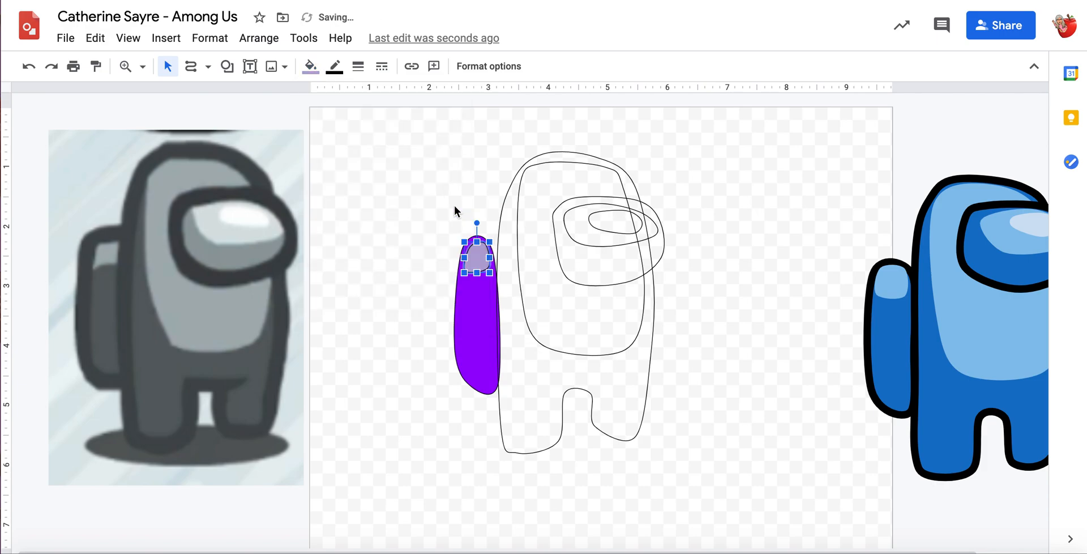
click(310, 67)
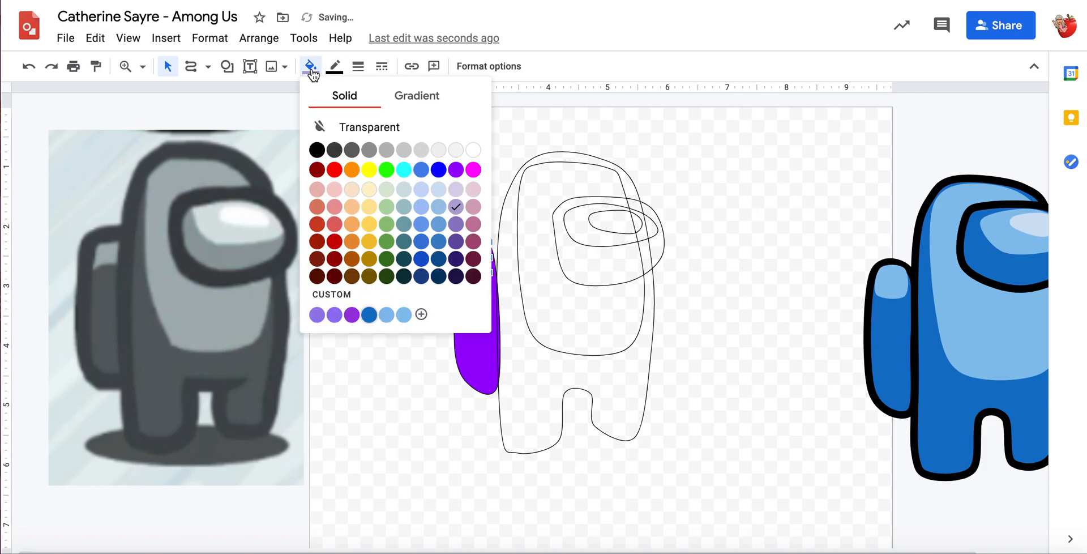
click(334, 315)
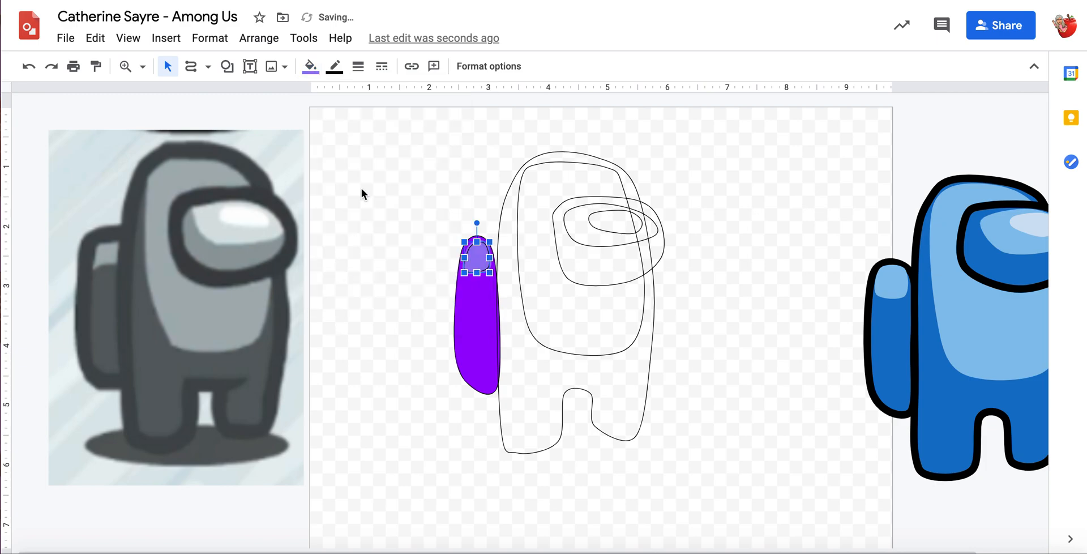
click(311, 67)
click(324, 315)
Fill the backpack's highlight shape with a new custom light purple, #ae94fbff.
click(310, 67)
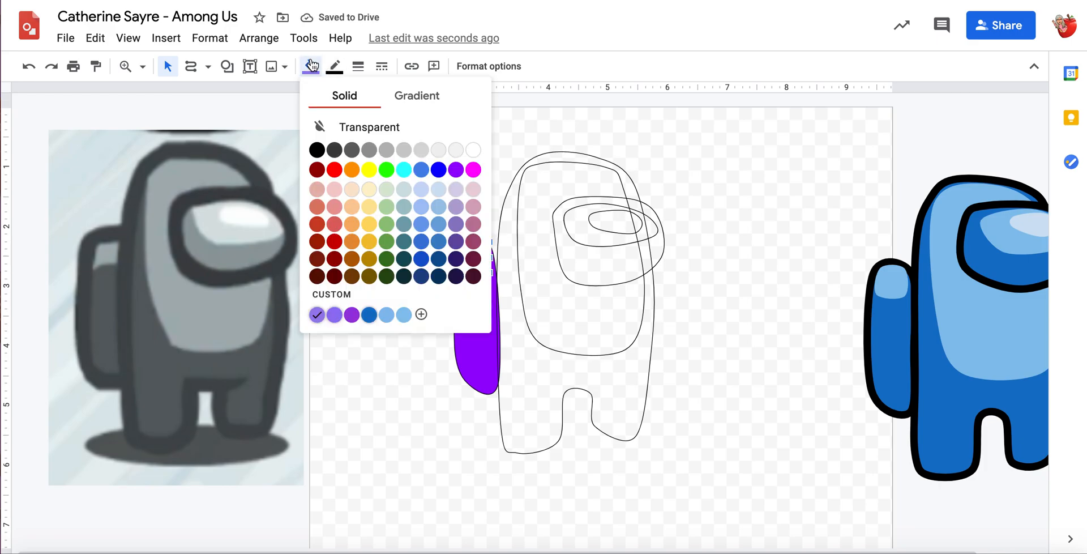
click(422, 314)
drag(541, 191, 532, 183)
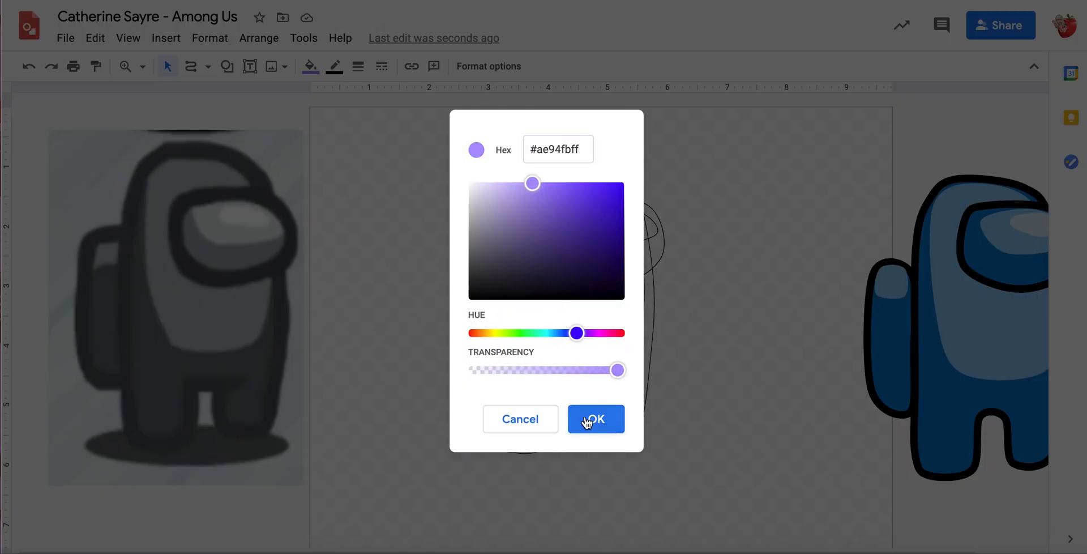
click(587, 422)
Fill the body shape with the bright purple and the large body highlight with the new custom light purple.
click(547, 388)
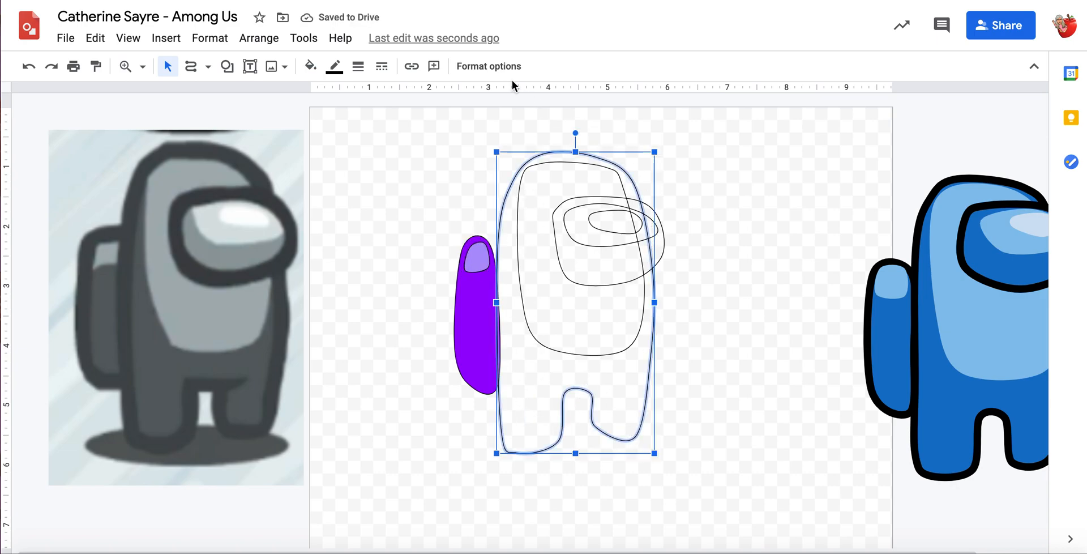
click(310, 67)
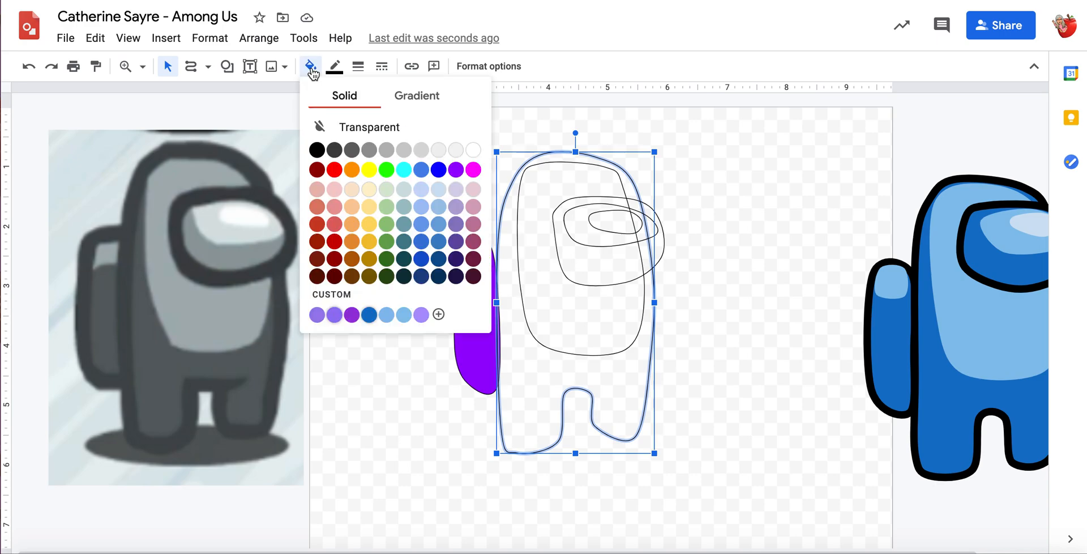
click(455, 169)
click(591, 337)
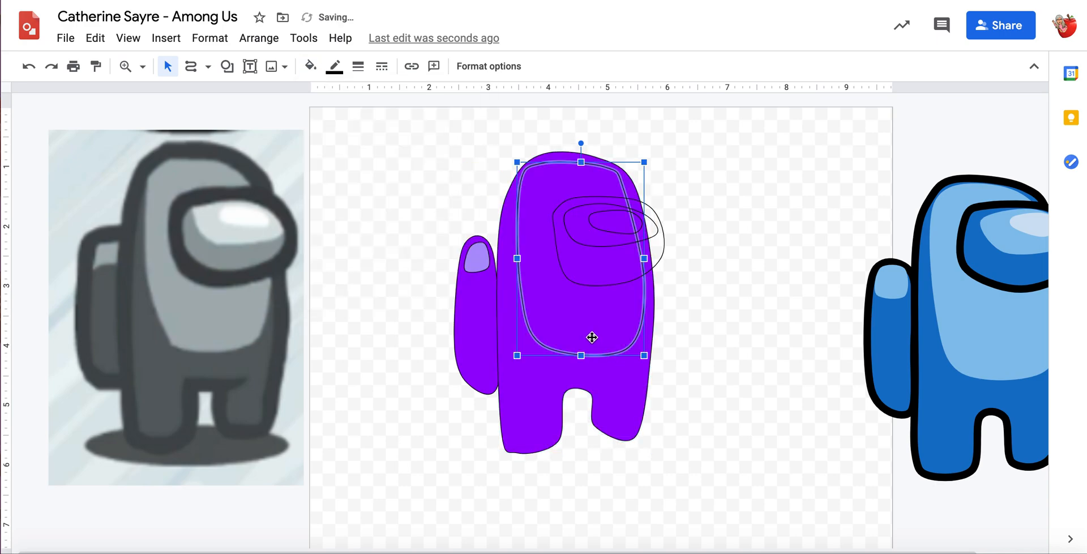
click(310, 67)
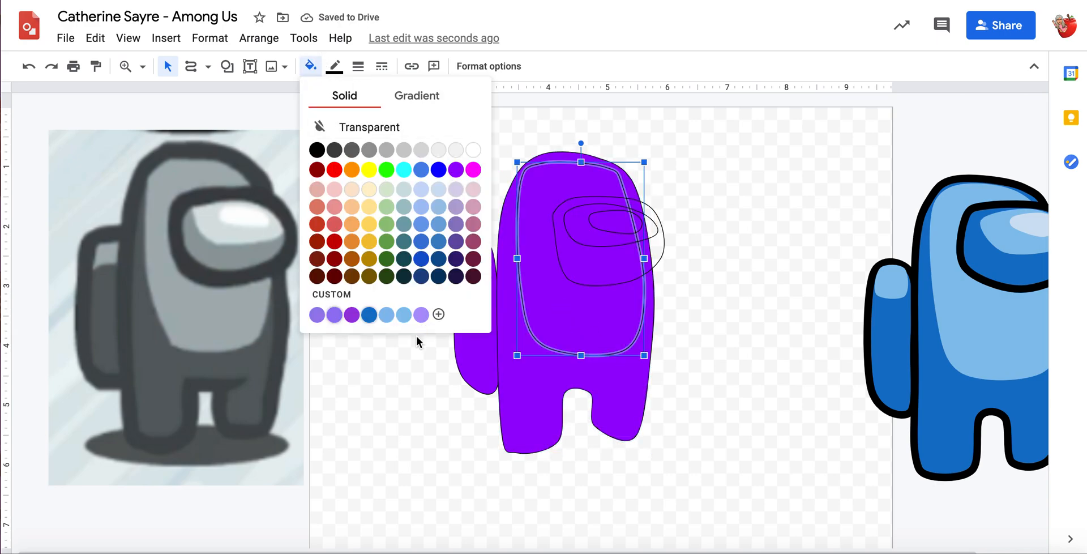
click(422, 315)
Fill the visor shape with the bright purple and the larger reflection inside it with the custom light purple.
click(589, 266)
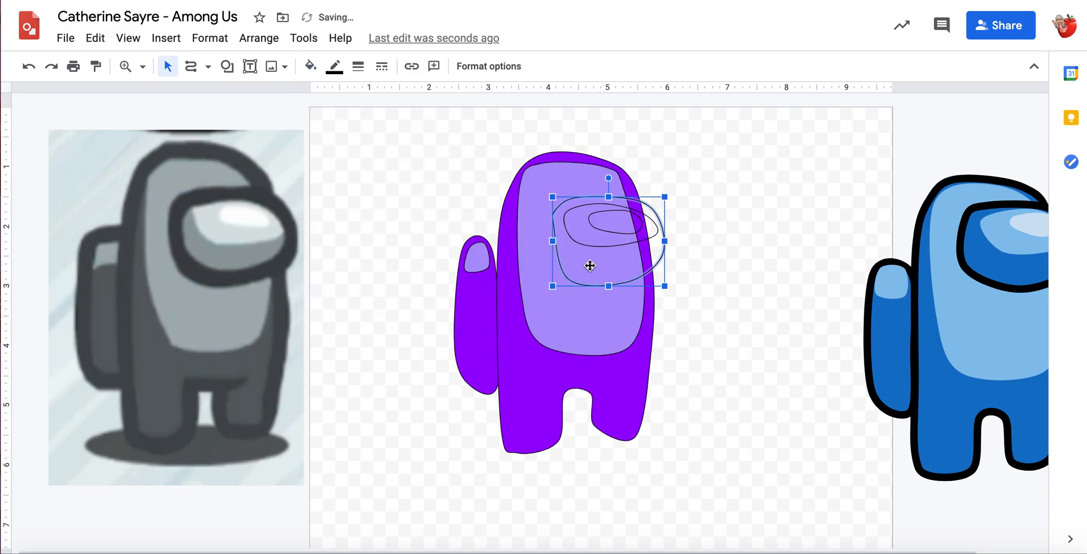
click(311, 66)
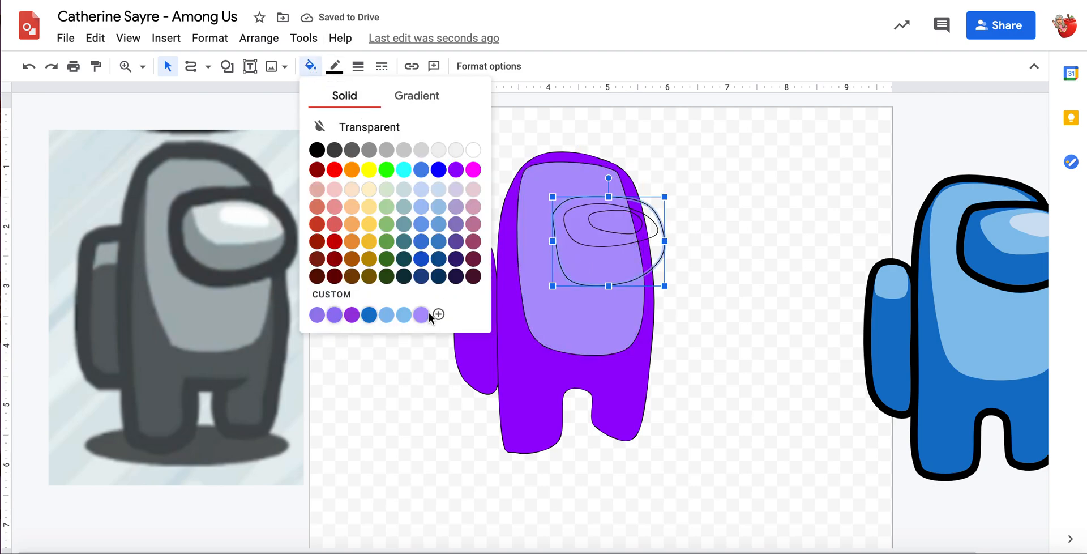
click(456, 170)
click(571, 232)
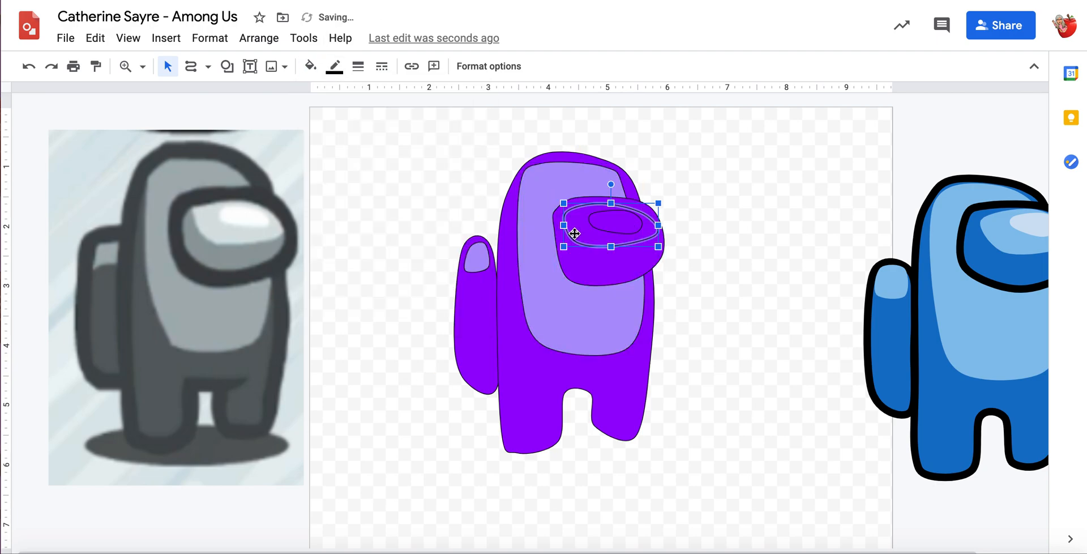
click(310, 66)
click(421, 314)
Fill the small innermost visor reflection with the palest purple and deselect it.
click(602, 221)
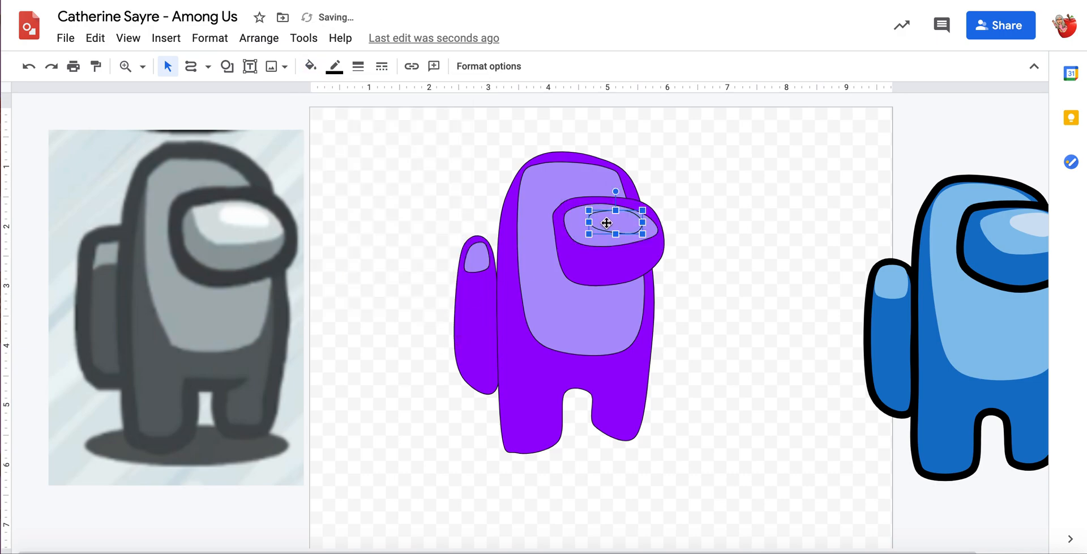
click(310, 66)
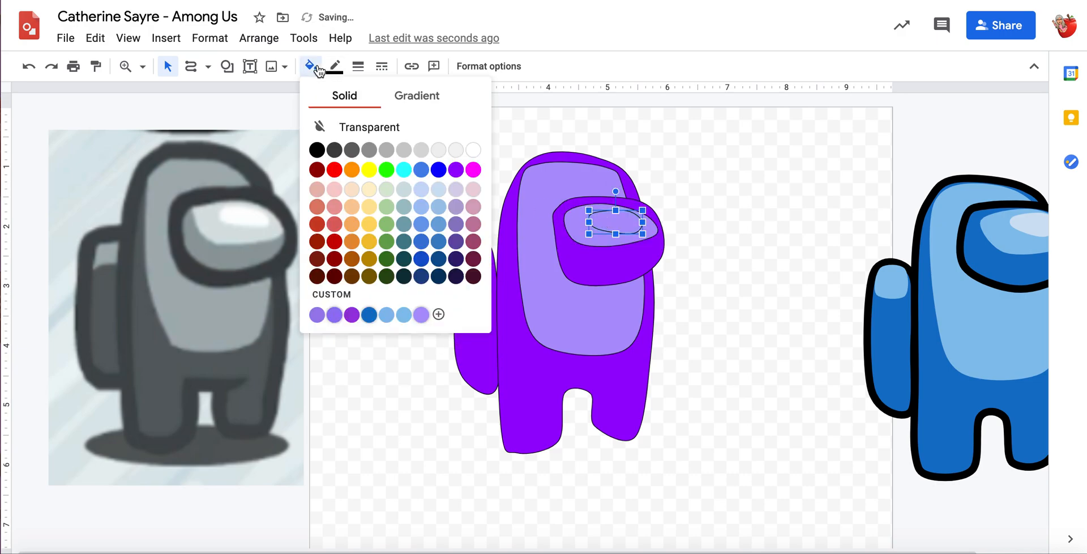
click(457, 191)
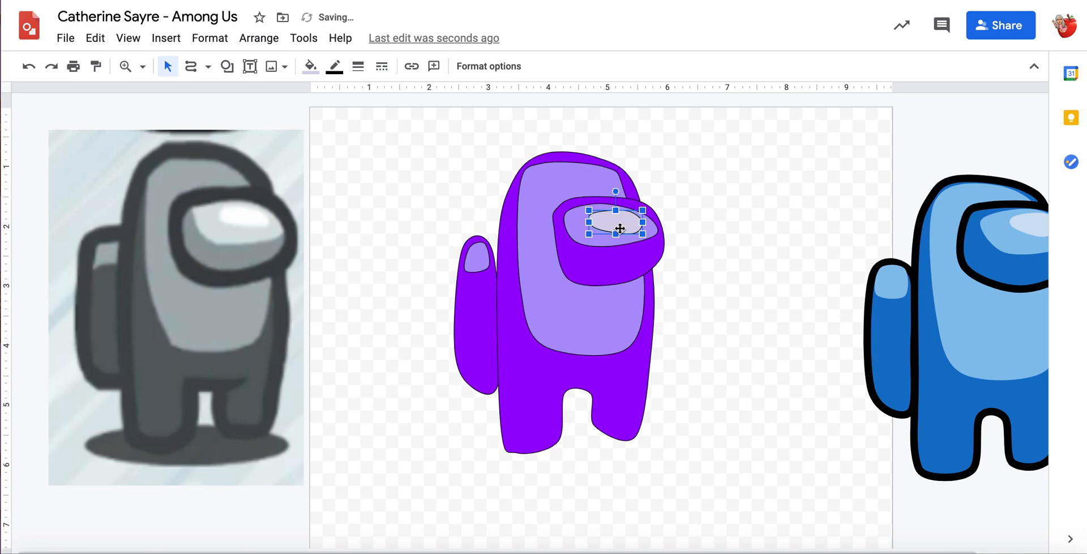
click(729, 321)
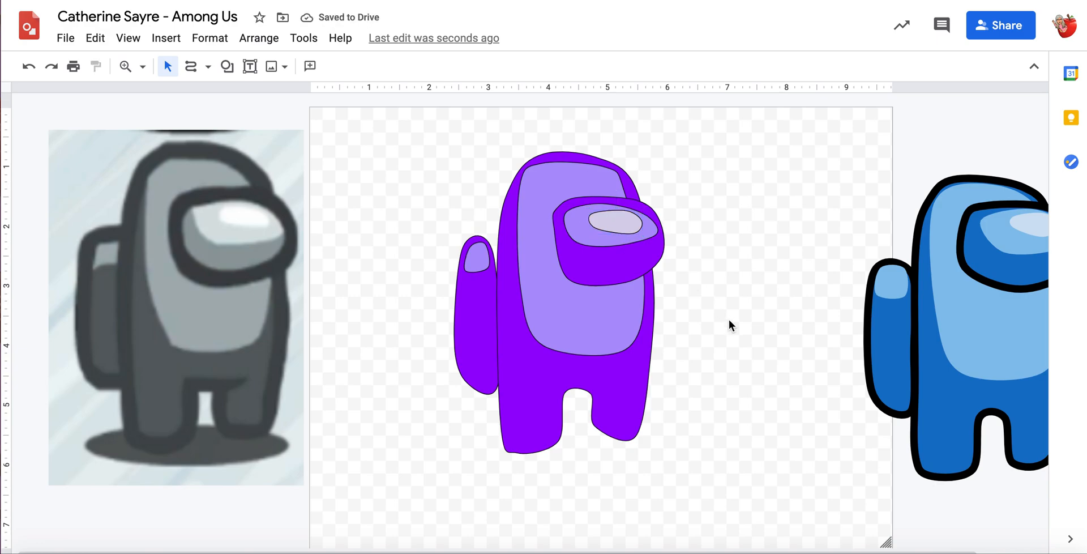
Edit the backpack's curve points, moving its upper point beside the body slightly further under the body.
click(480, 314)
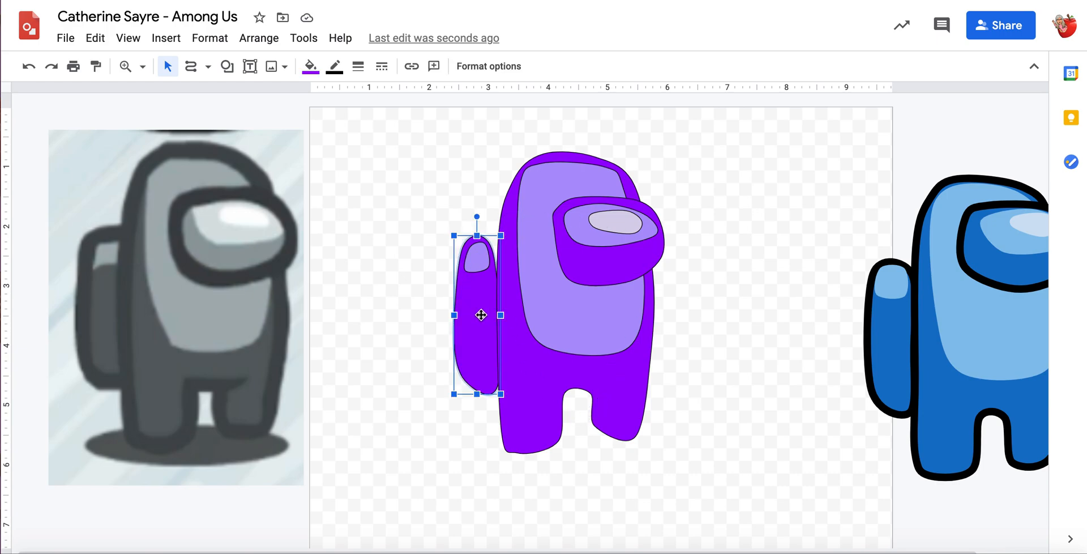
double_click(457, 288)
drag(493, 252, 498, 251)
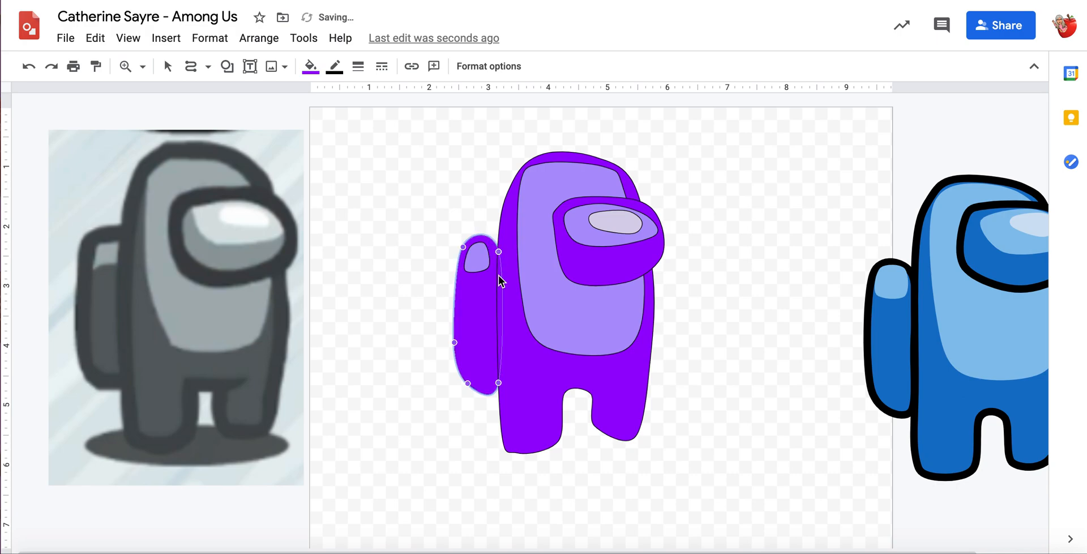
click(424, 306)
click(465, 311)
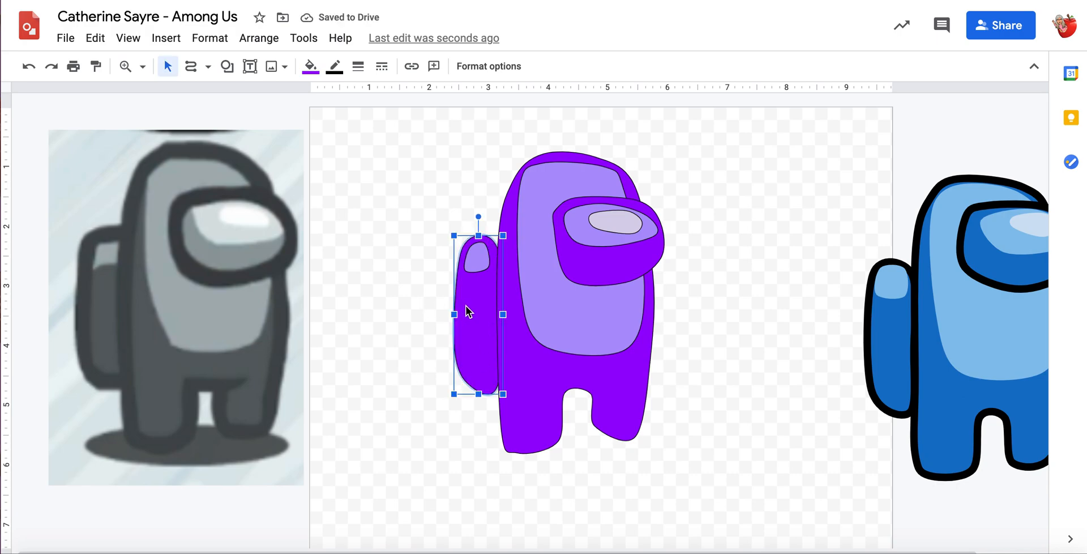
click(311, 101)
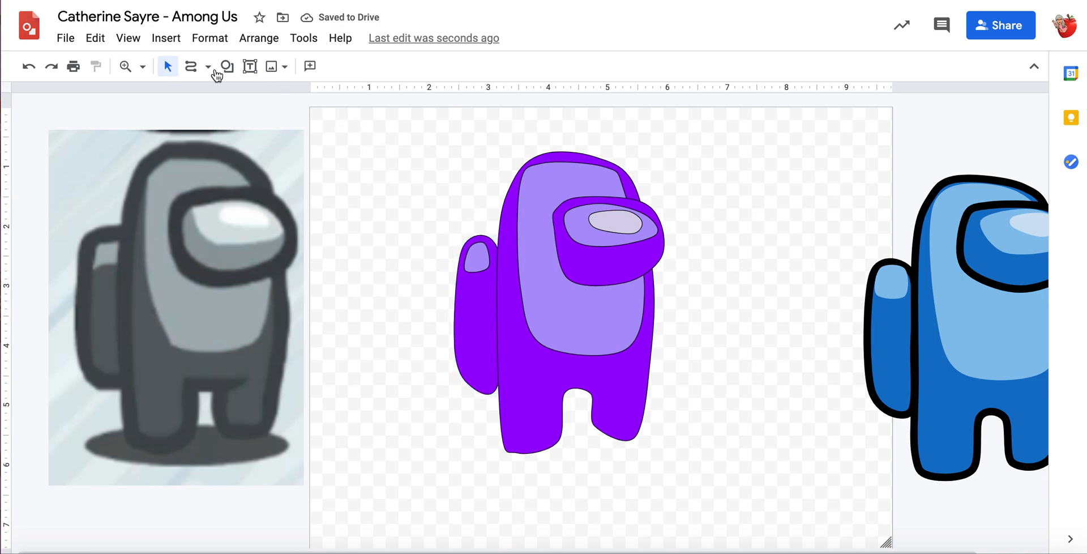
Set the backpack shape's border weight to 12px, keeping its black border colour.
click(476, 332)
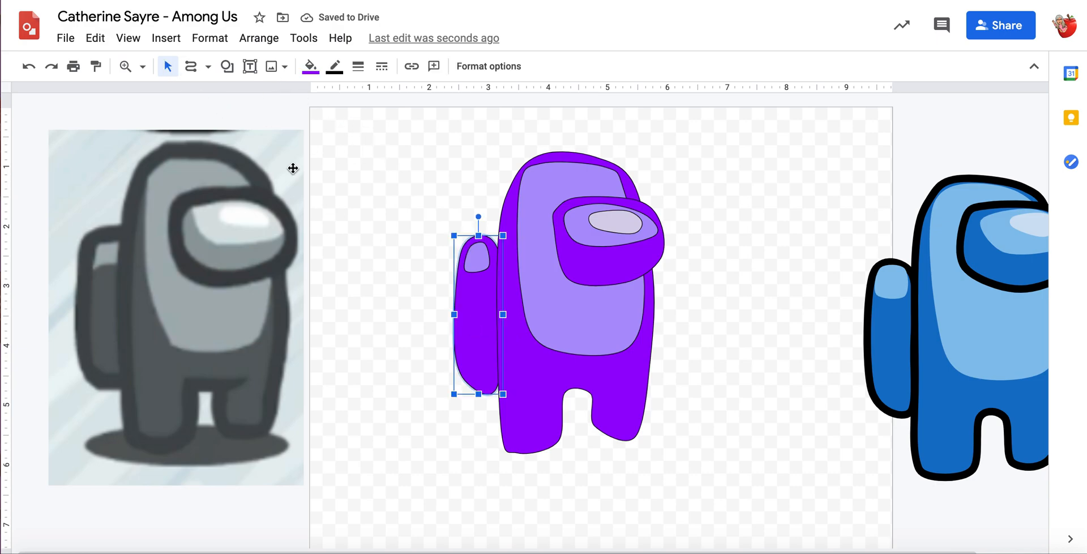
click(335, 67)
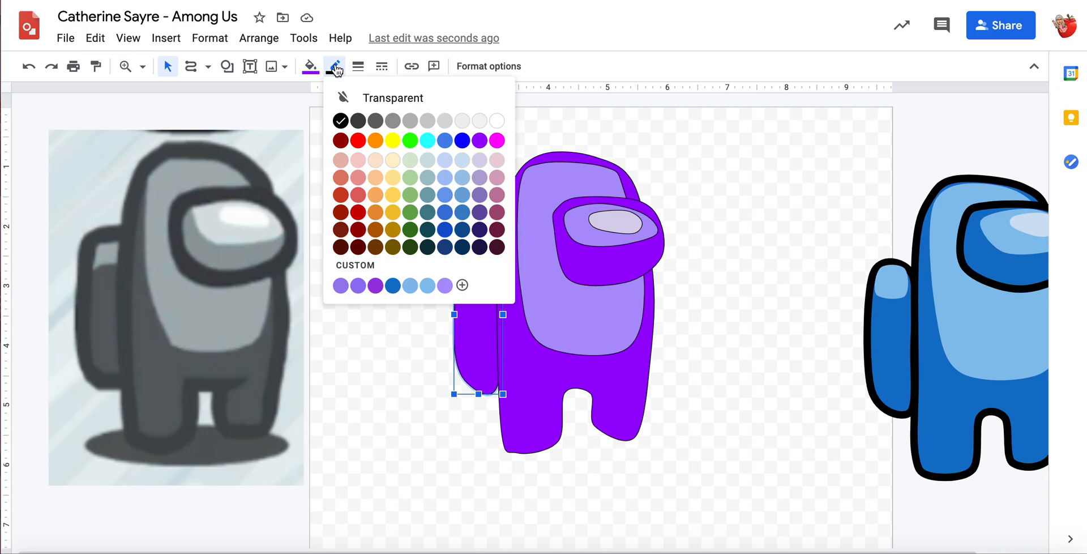
click(359, 67)
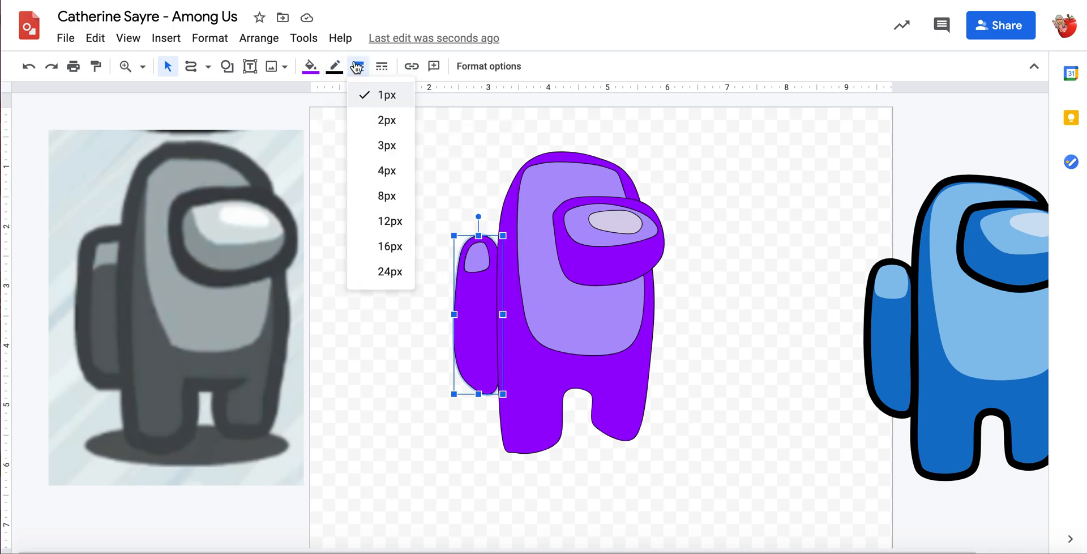
click(397, 230)
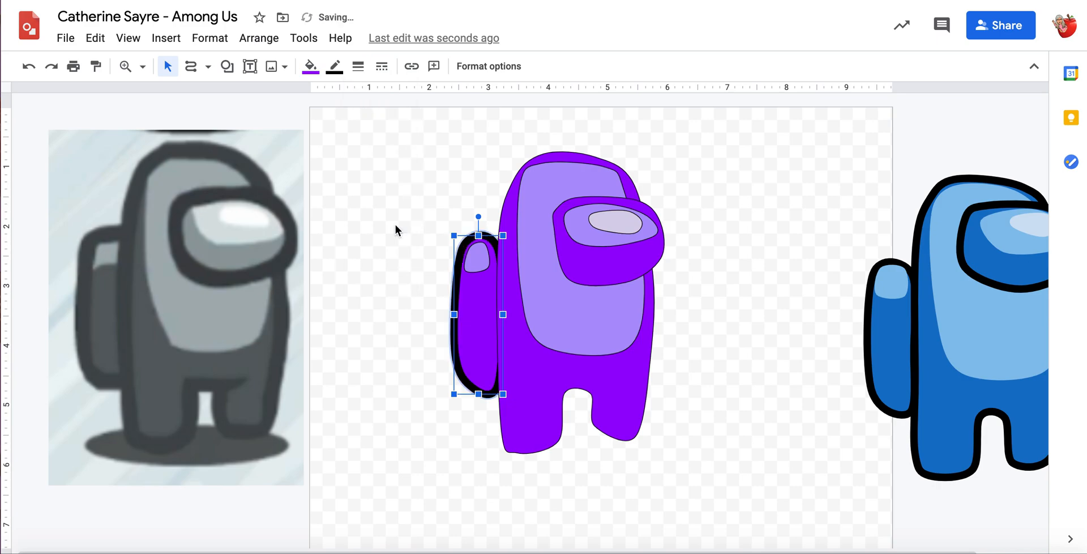
Set the main body shape's border weight to 12px, keeping its black border colour.
click(511, 347)
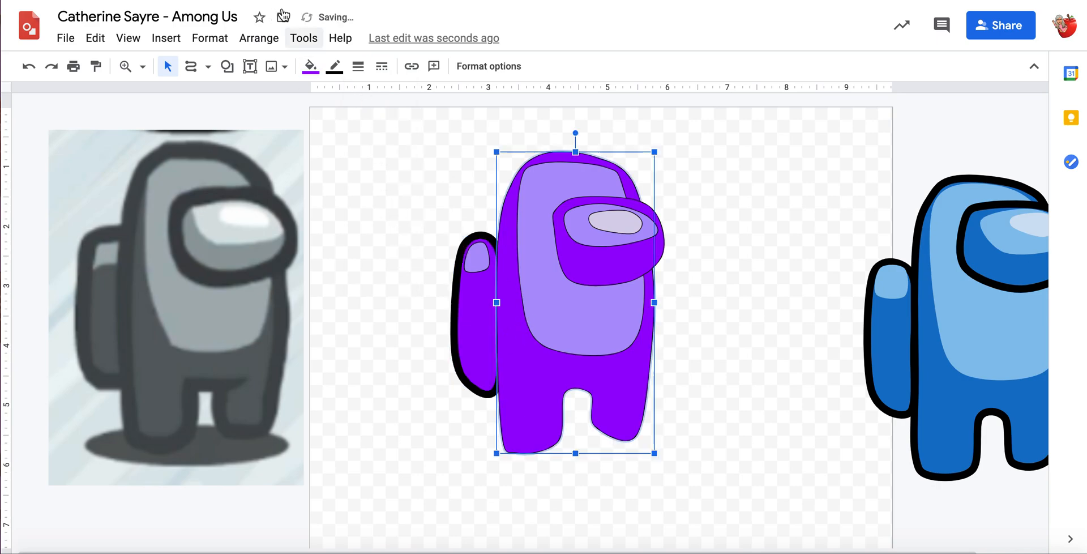
click(310, 68)
click(330, 70)
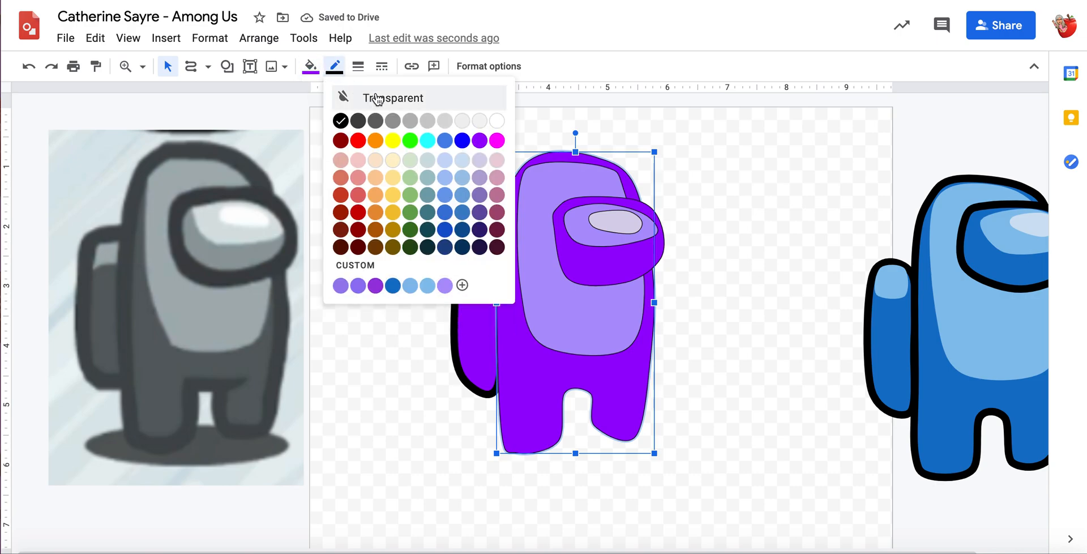
click(357, 66)
click(394, 219)
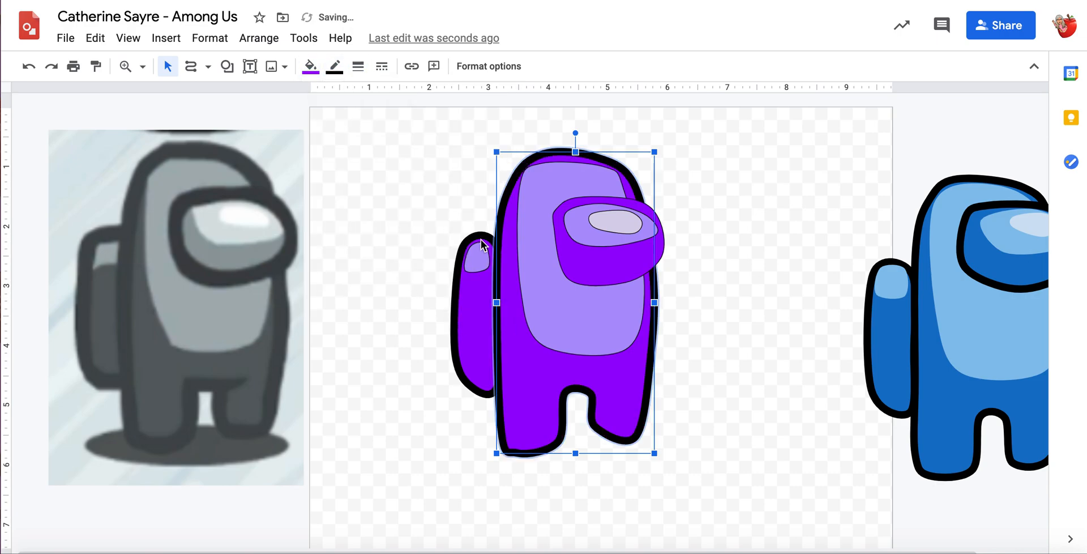
Set the outer visor shape's border weight to 12px, keeping its black border colour.
click(600, 255)
click(335, 66)
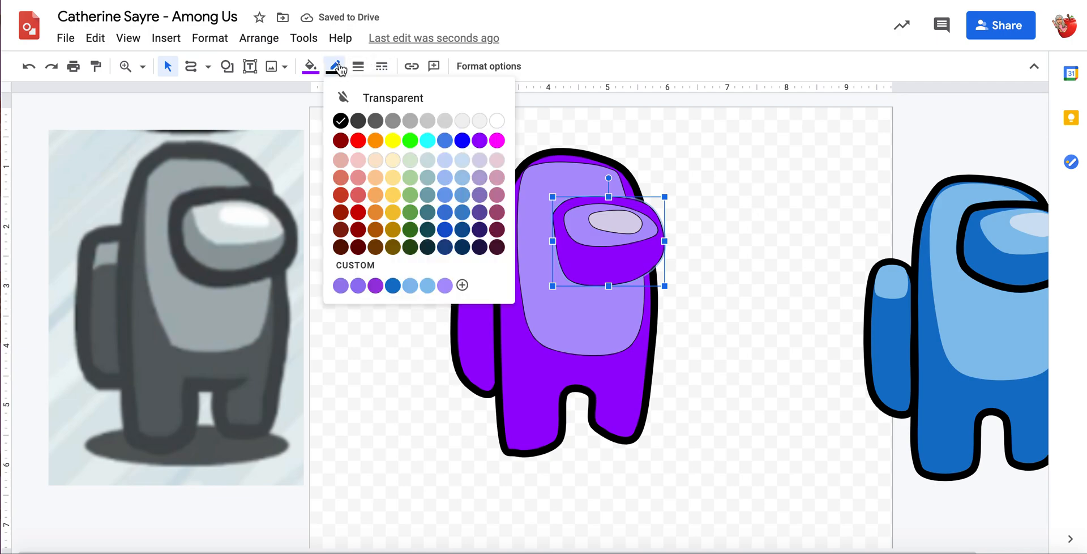
click(357, 66)
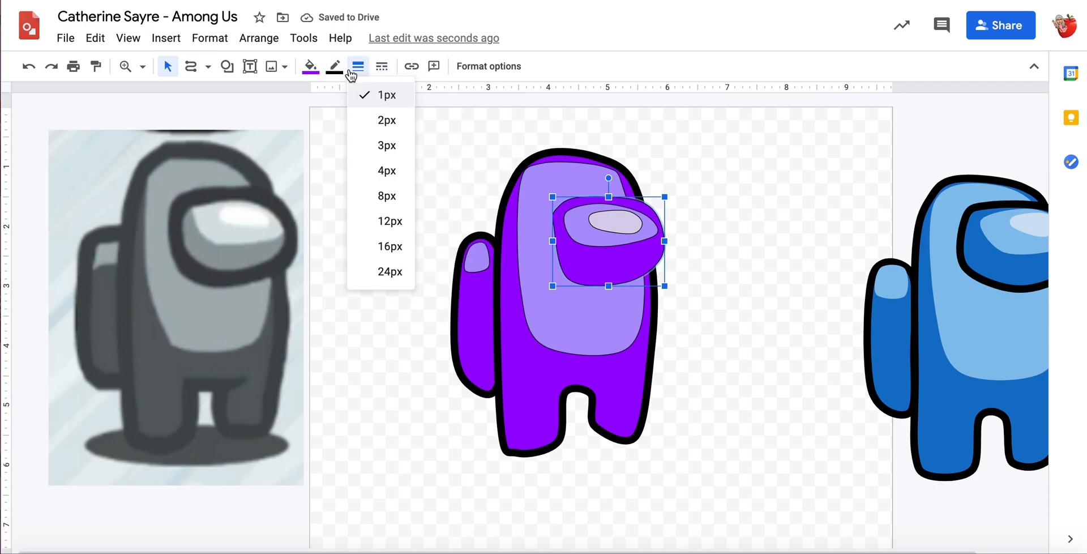
click(390, 220)
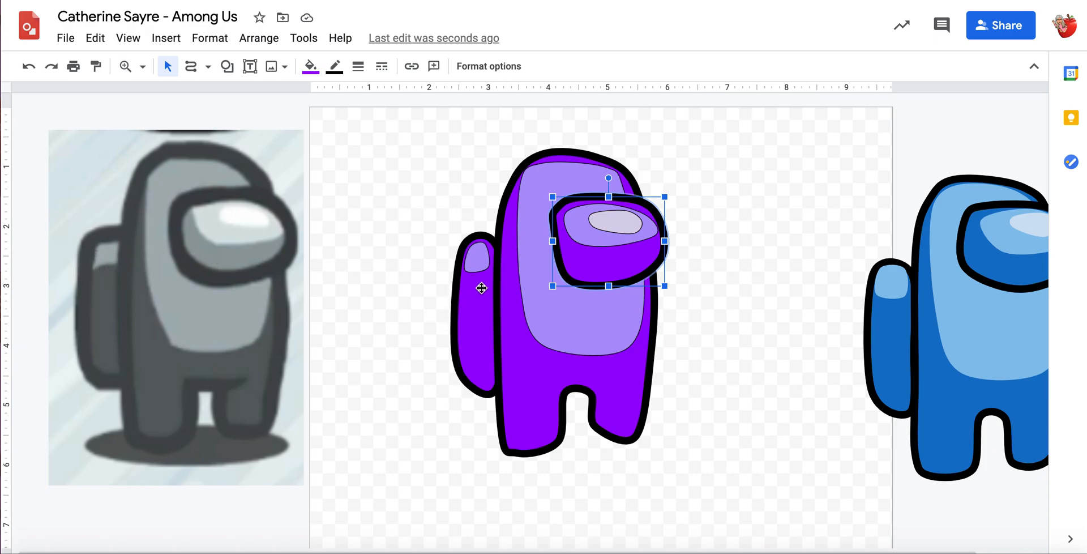
Make the borders of the backpack highlight and the large body highlight transparent.
click(478, 265)
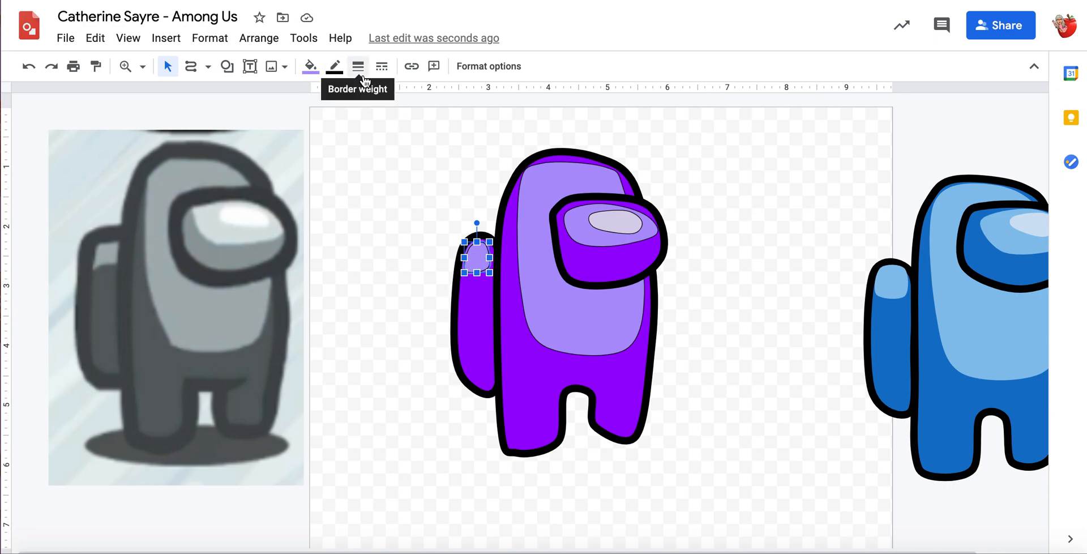
click(335, 68)
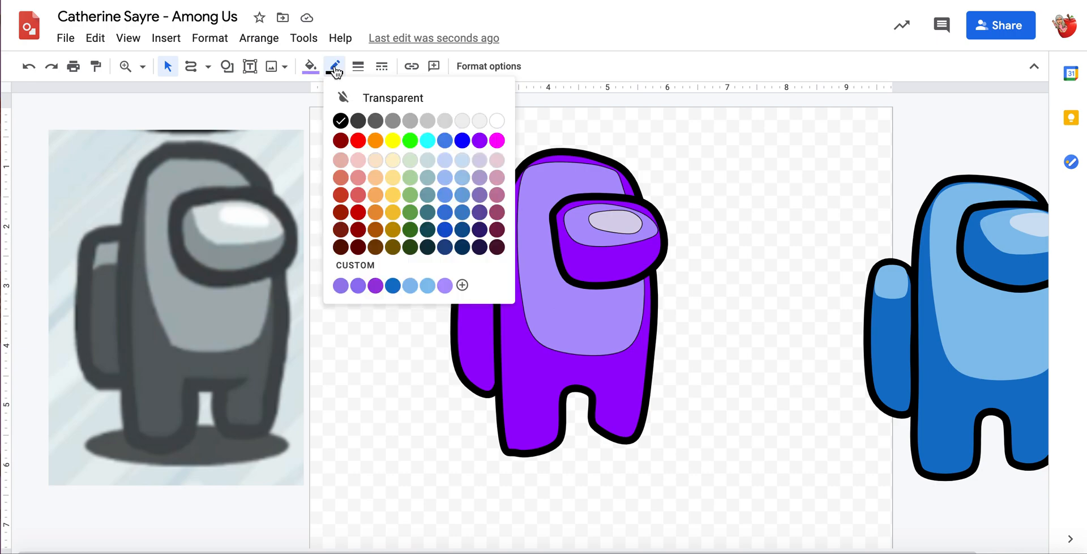
click(365, 99)
click(557, 321)
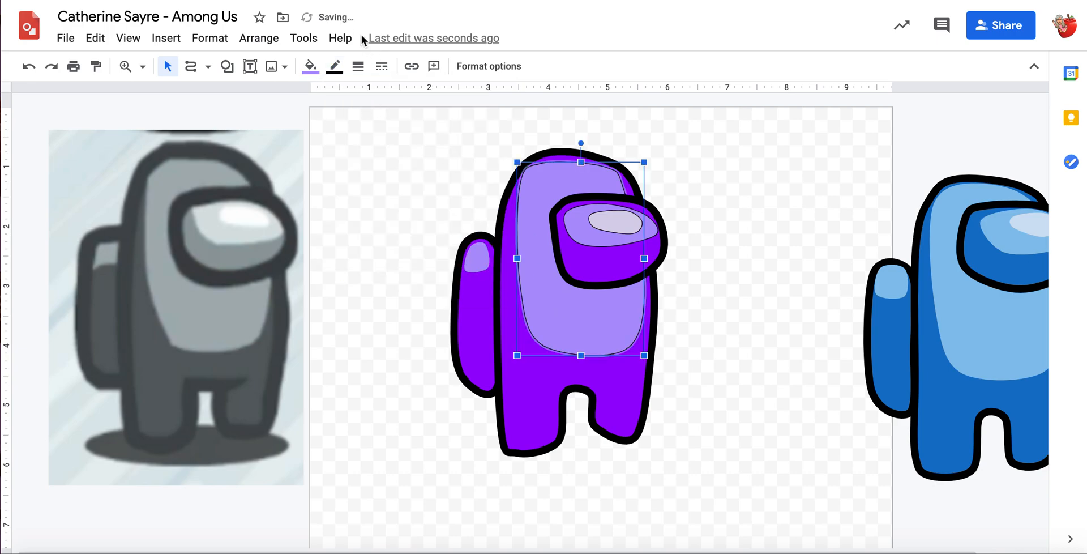
click(335, 67)
click(367, 102)
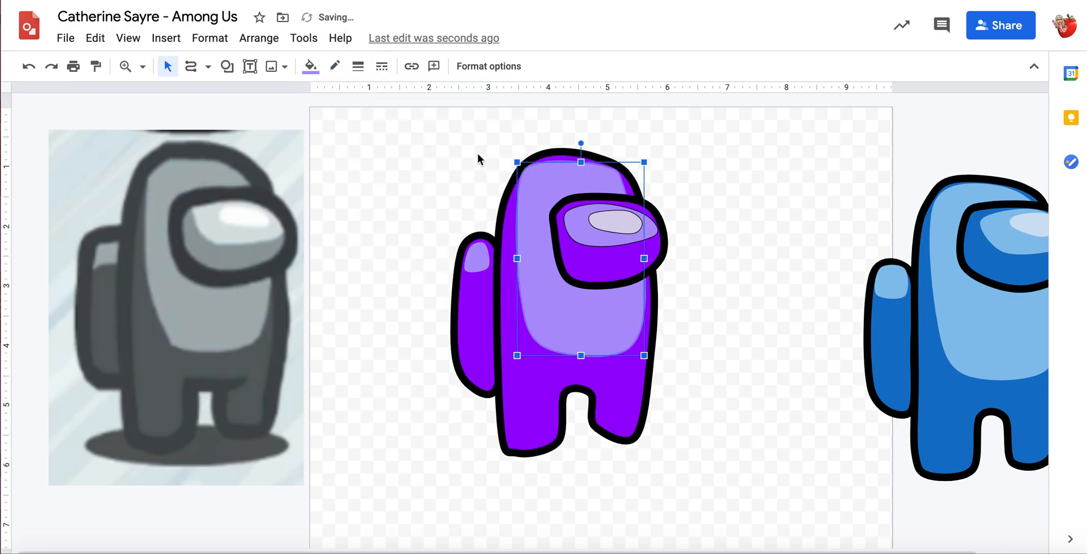
Make the borders of both visor reflection shapes transparent and deselect everything.
click(588, 236)
click(331, 70)
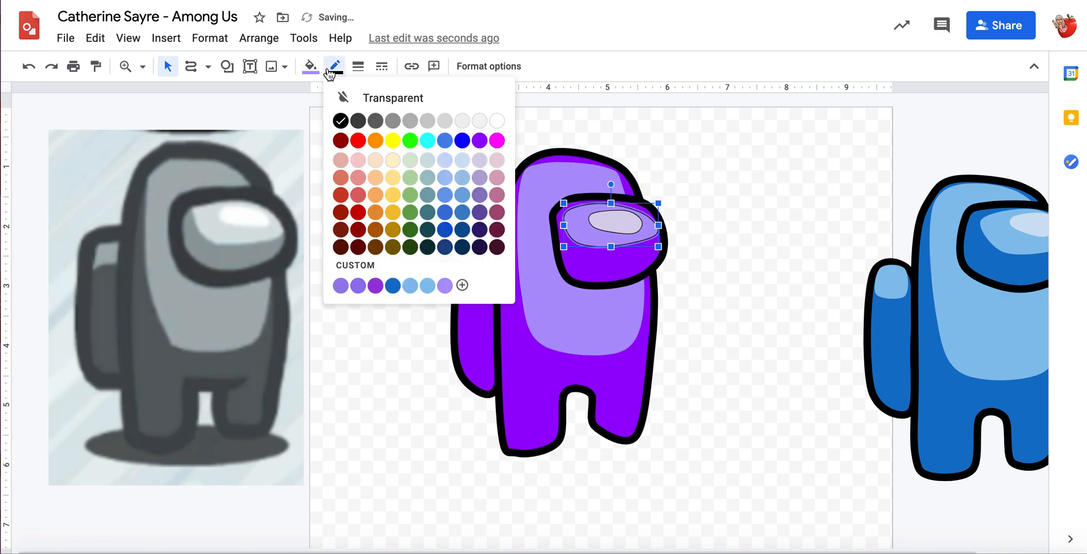
click(395, 101)
click(592, 223)
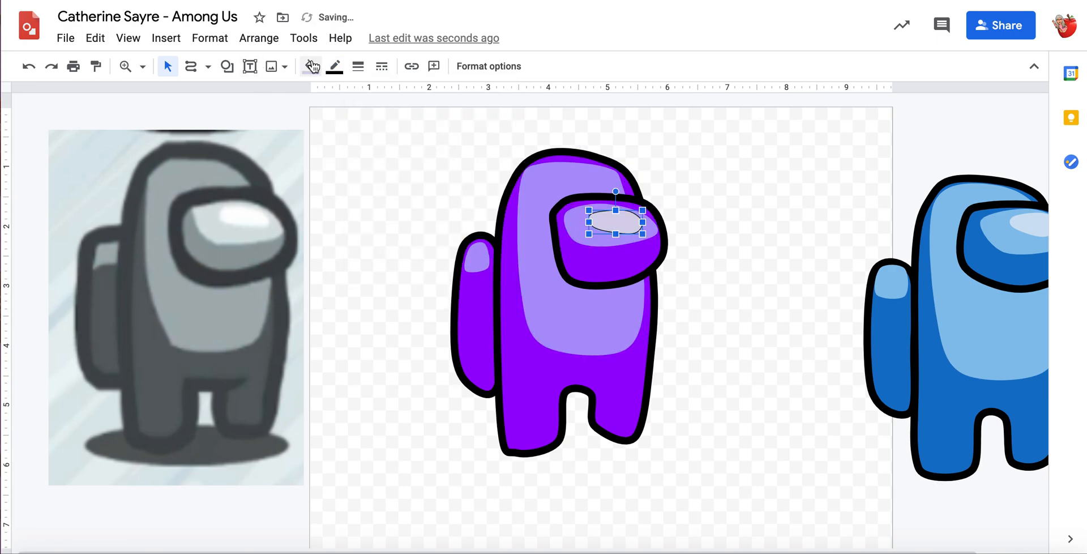
click(334, 67)
click(391, 100)
click(718, 353)
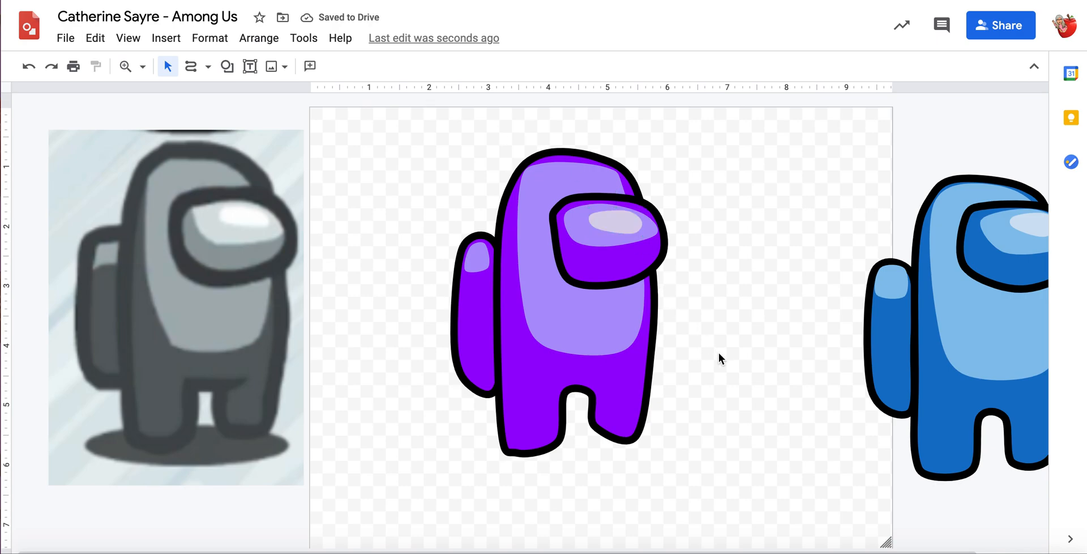